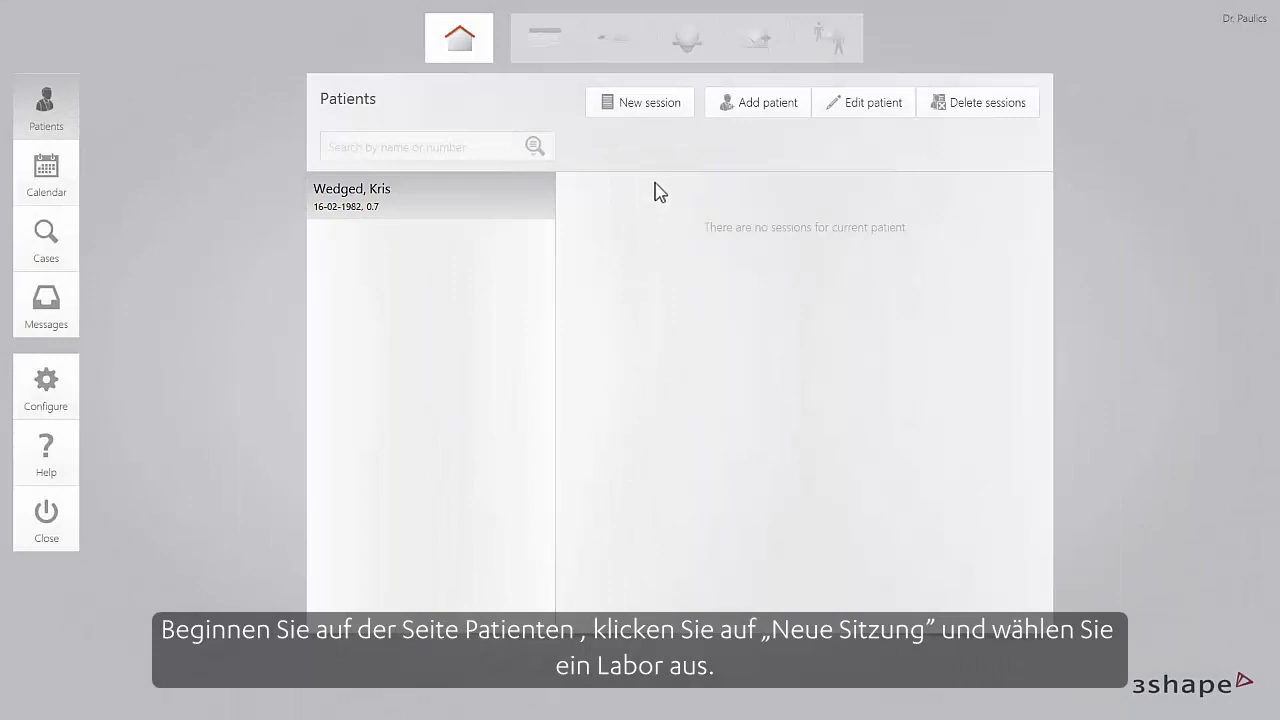
Step: Start a new session for the listed patient and choose 3Shape EventLab as the lab
click(661, 107)
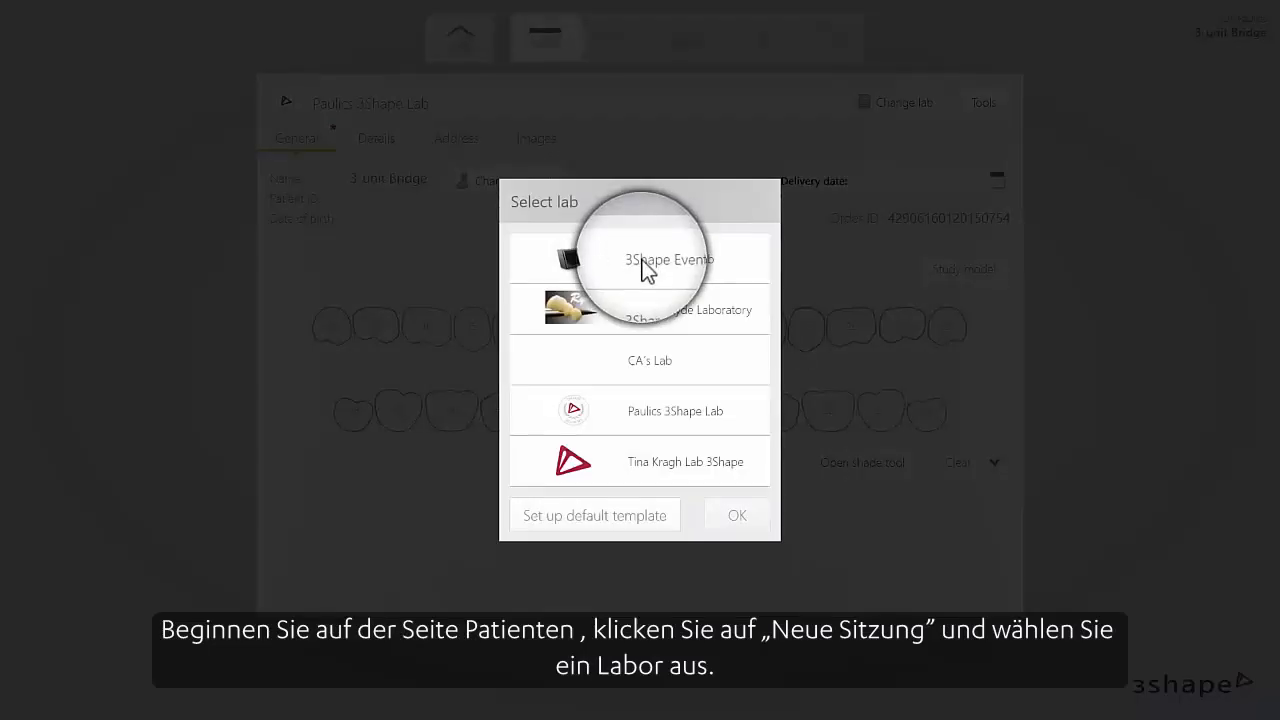
click(646, 265)
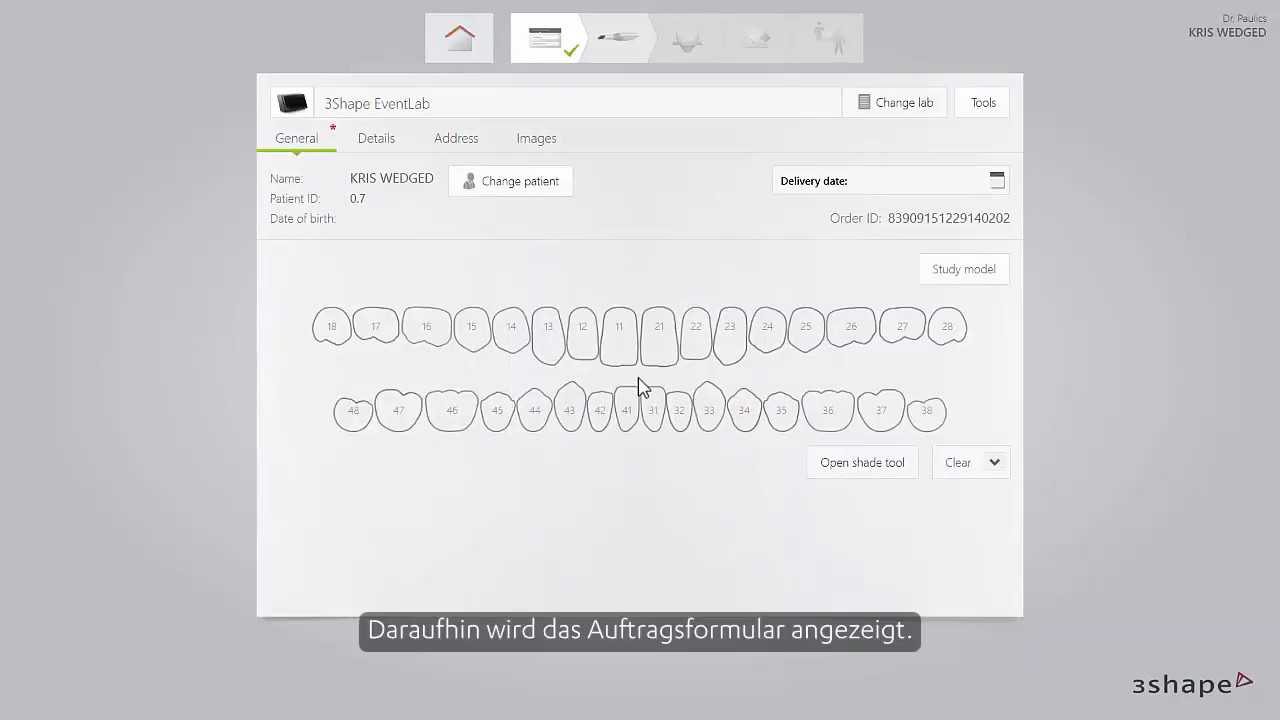
Step: Select teeth 14 and 16 in the order form and set their indication type to Crown
click(511, 333)
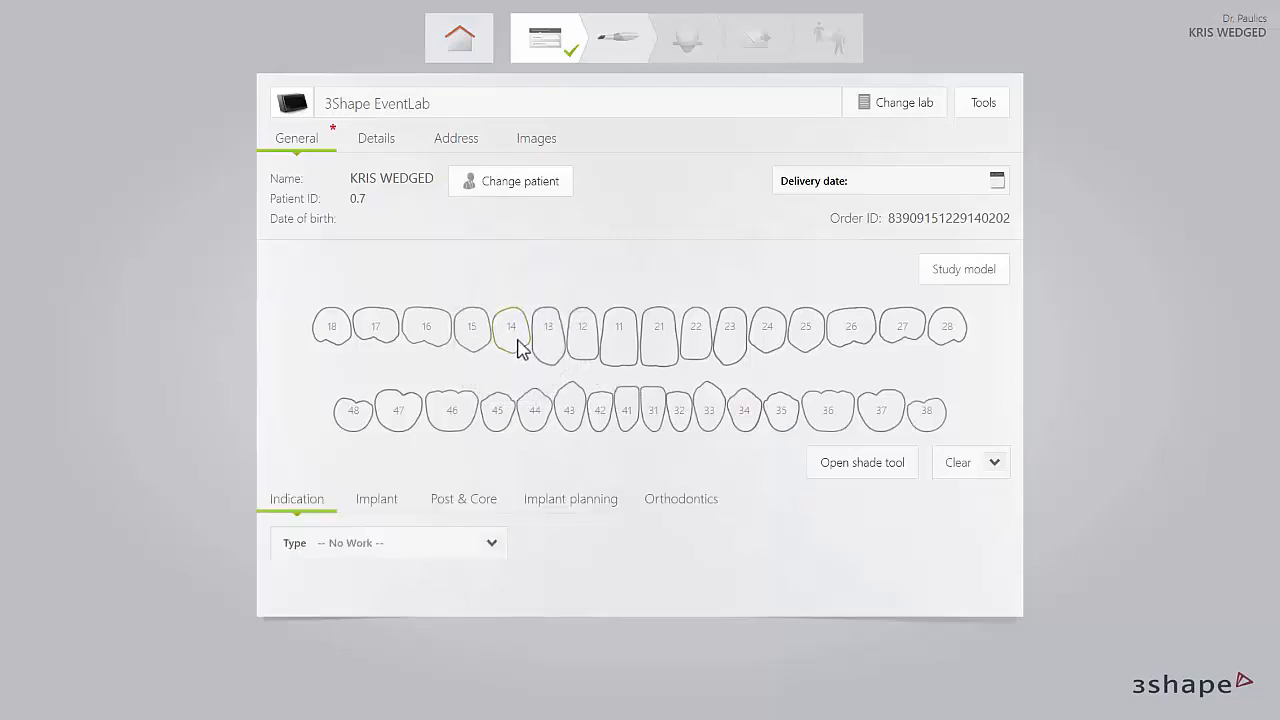
click(432, 338)
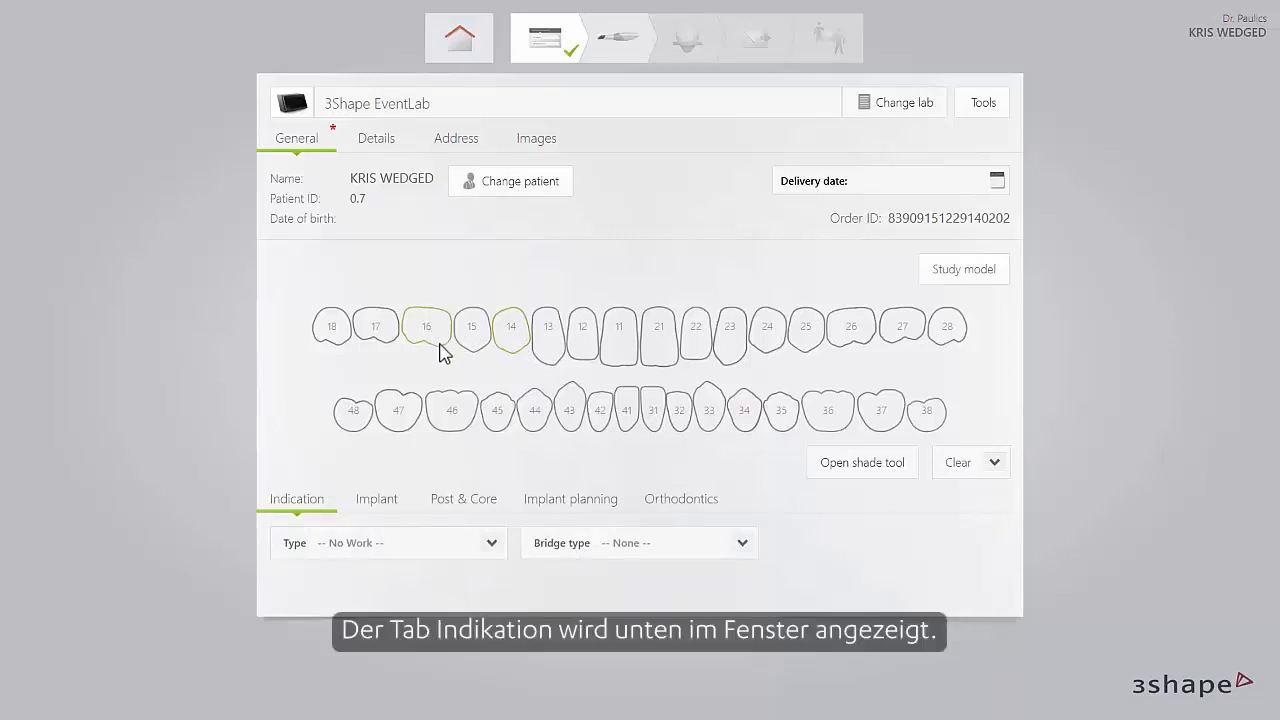
click(490, 540)
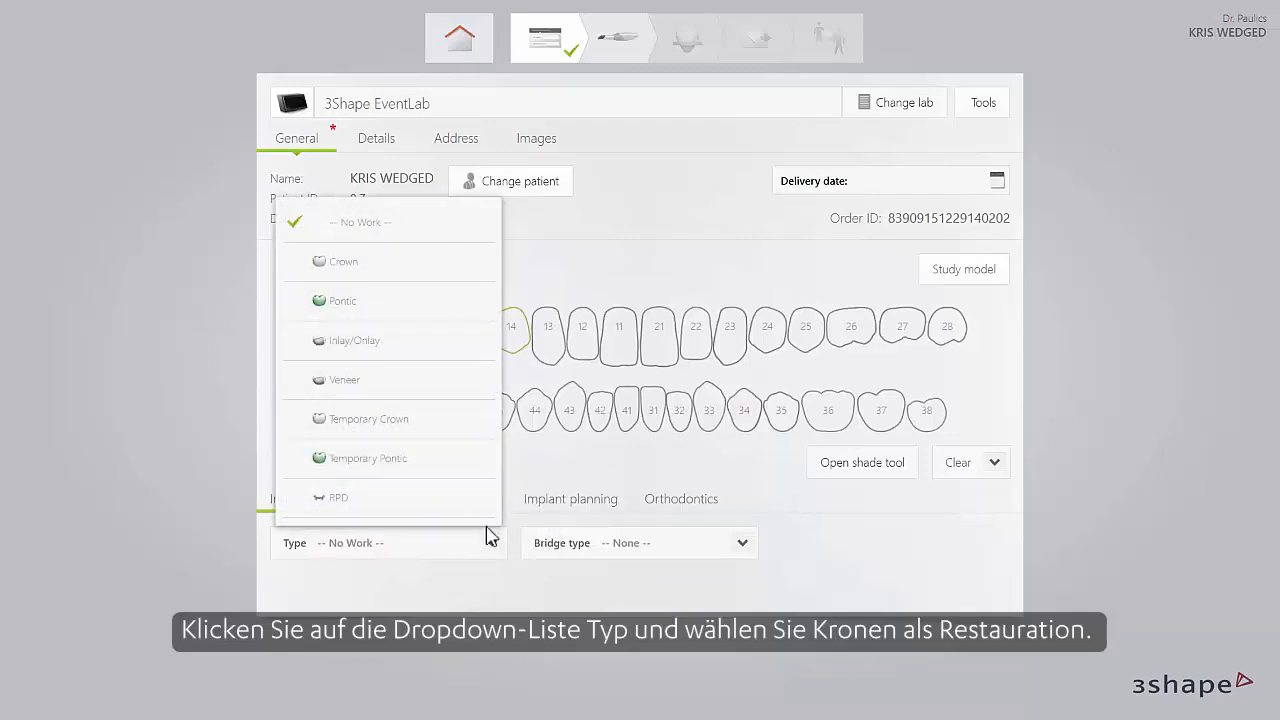
click(466, 268)
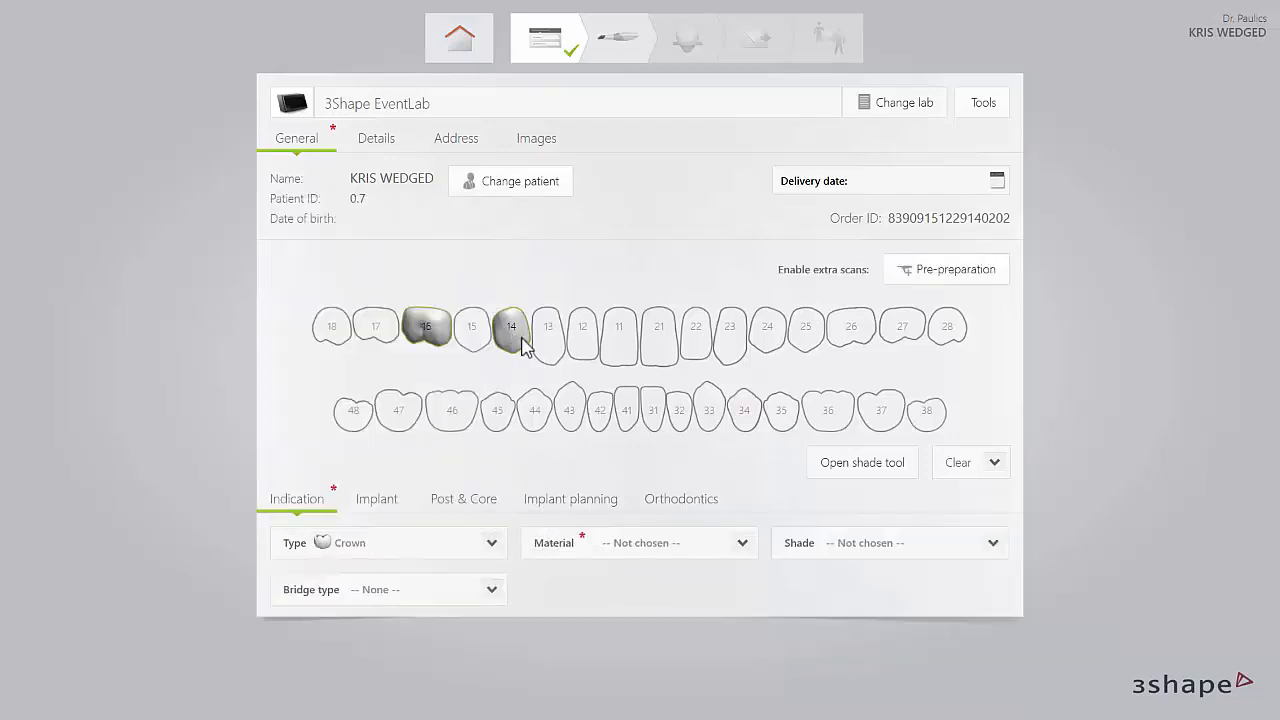
Step: Set the material of crowns 14 and 16 to Emax and look through the available shades without choosing one
click(742, 542)
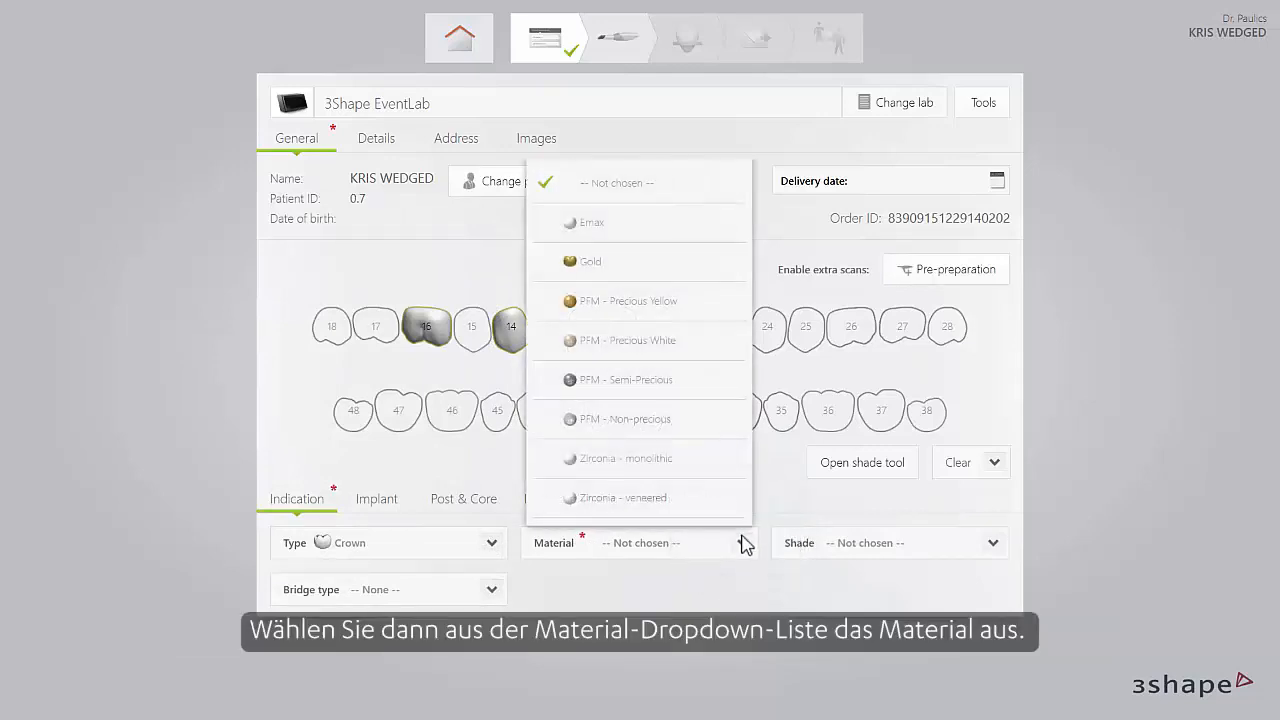
click(636, 230)
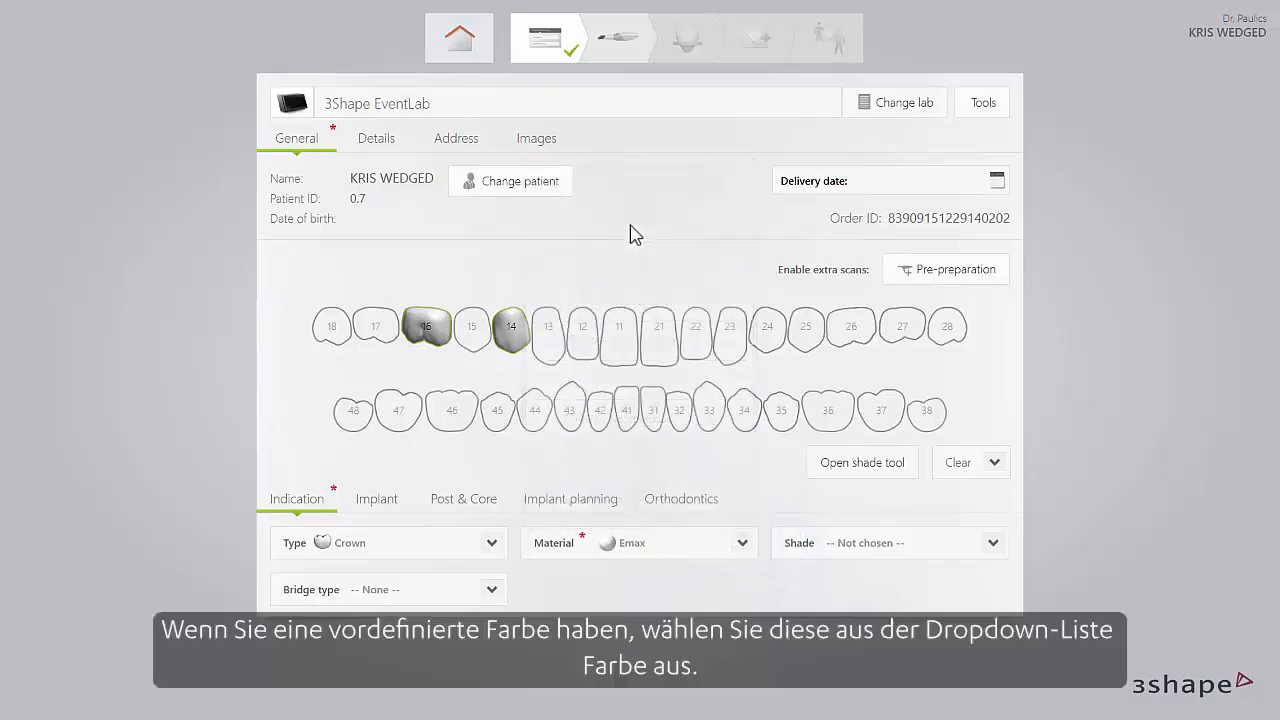
click(993, 543)
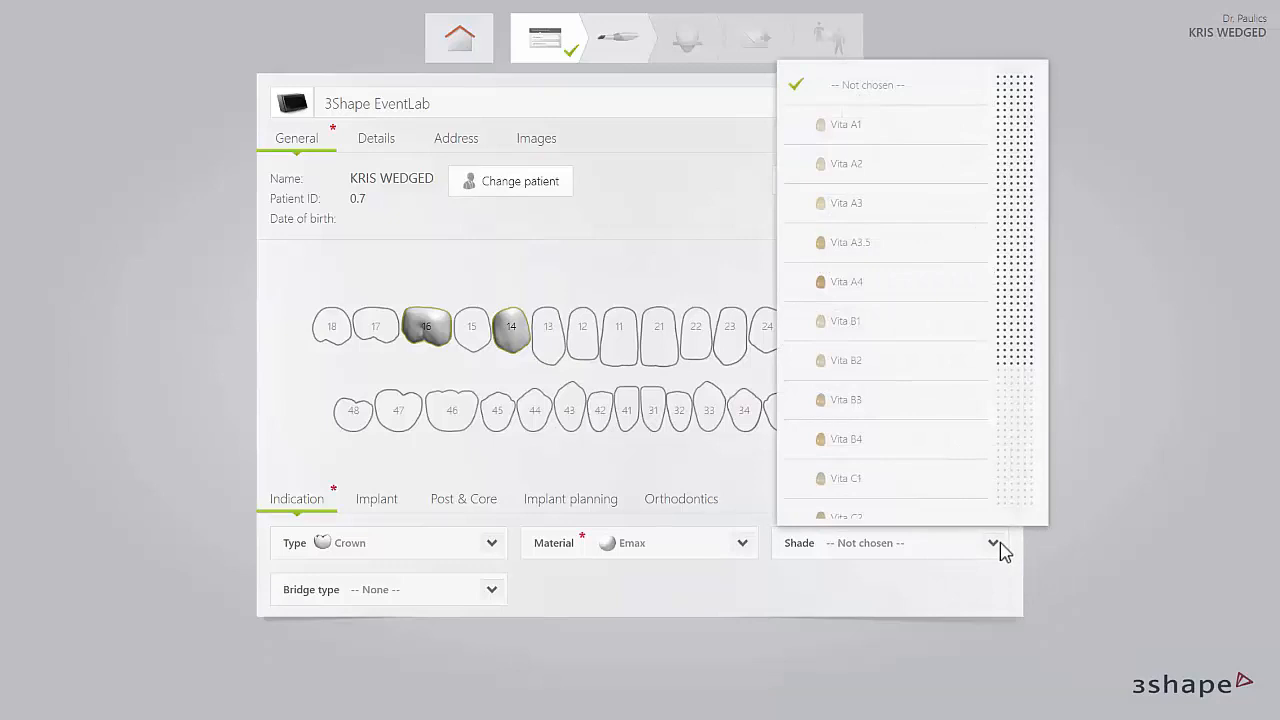
click(1000, 545)
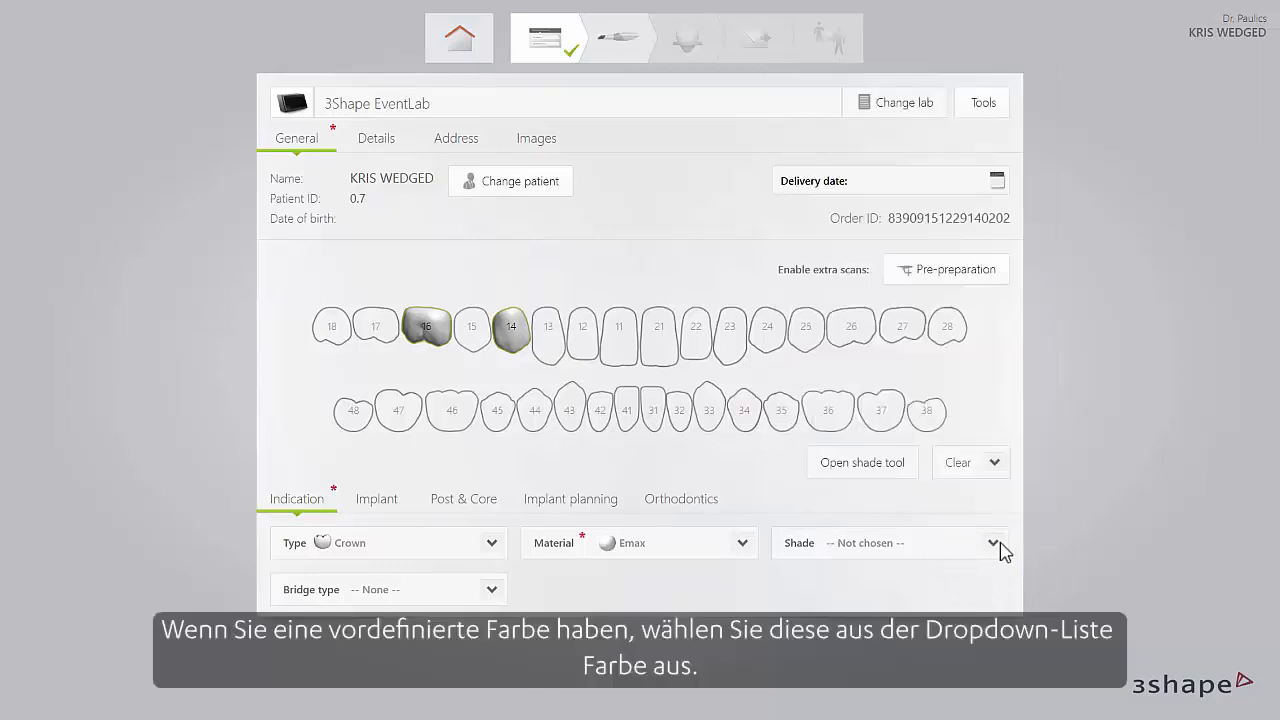
Step: Deselect teeth 14 and 16, set tooth 15 to Pontic, and keep the Hygeniec Pontic design
click(514, 324)
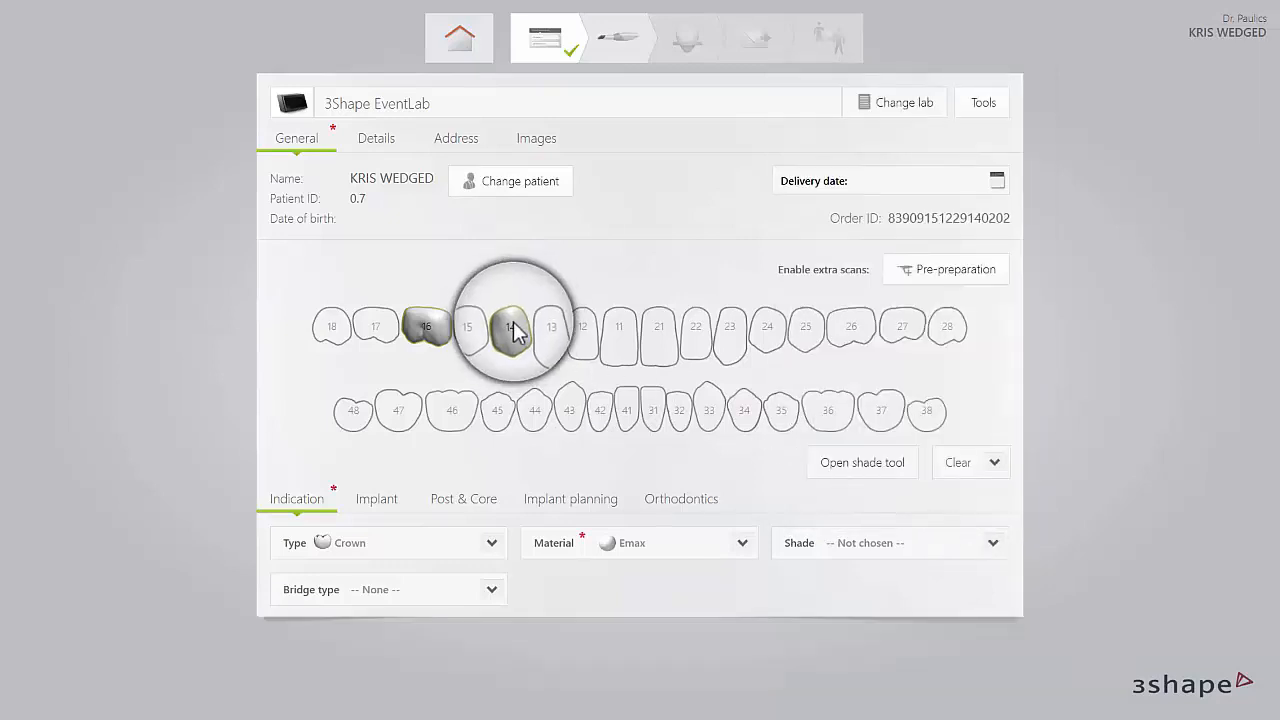
click(438, 330)
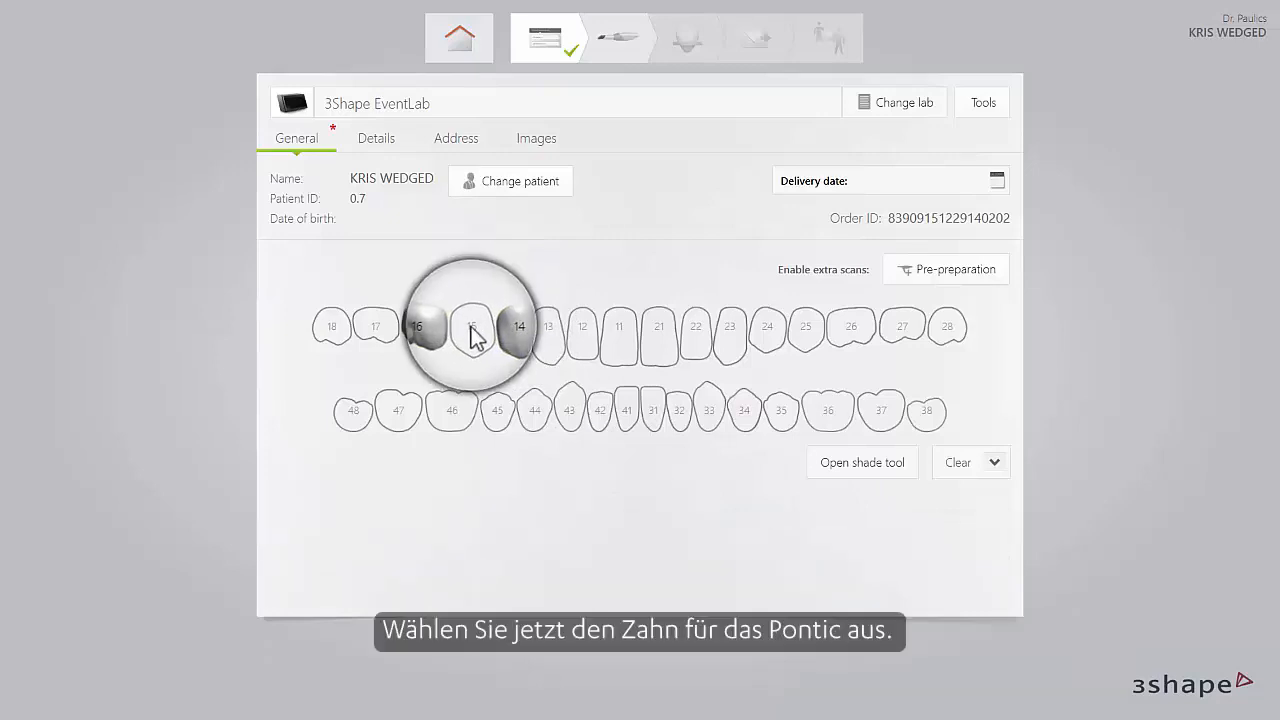
click(473, 336)
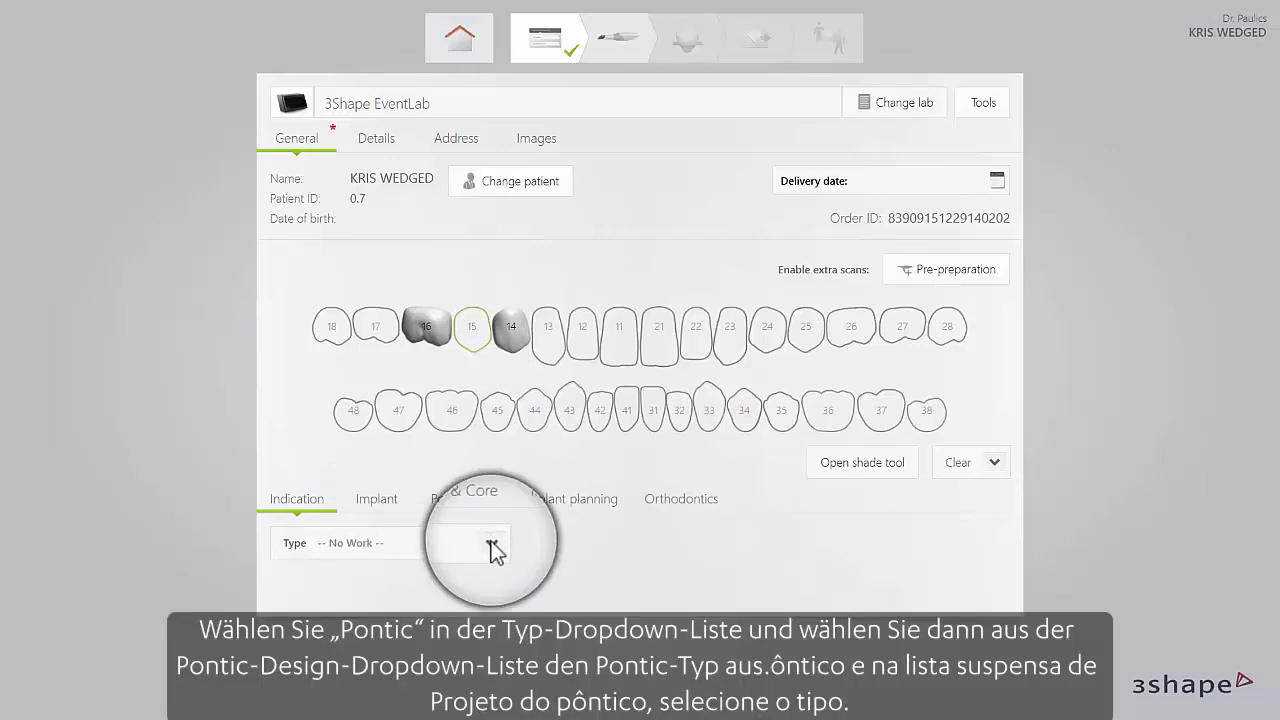
click(492, 545)
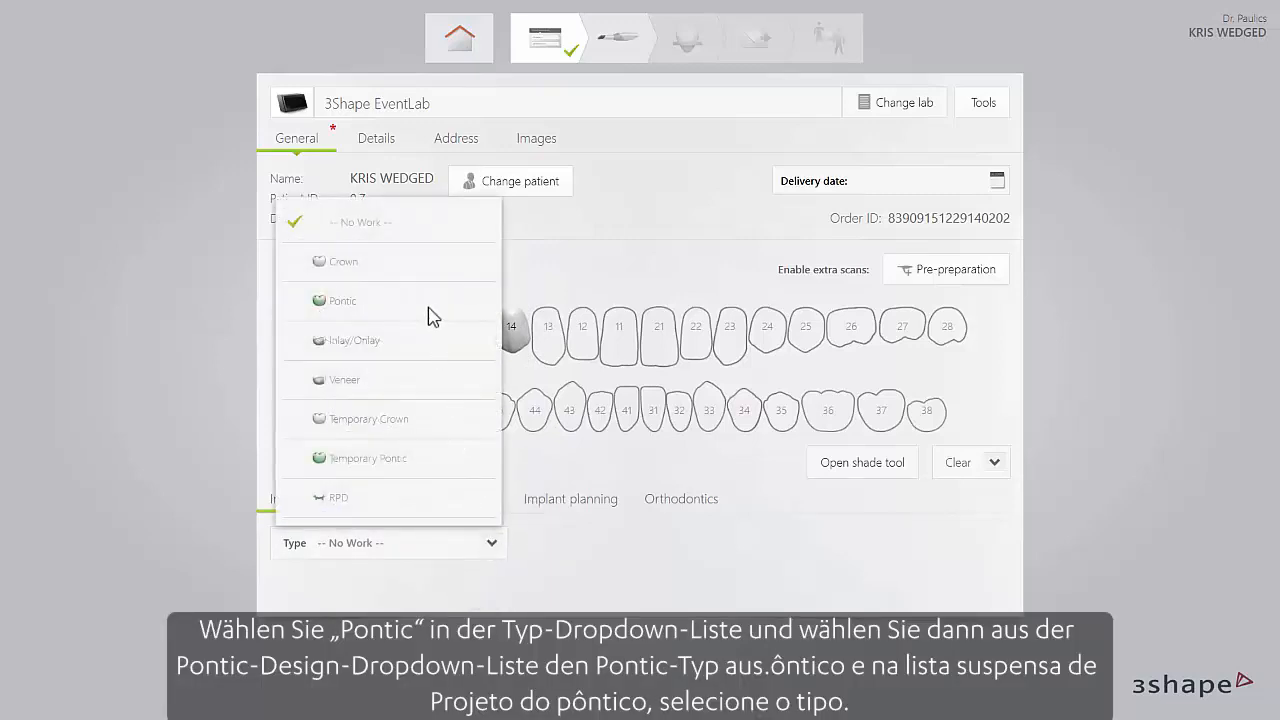
click(432, 312)
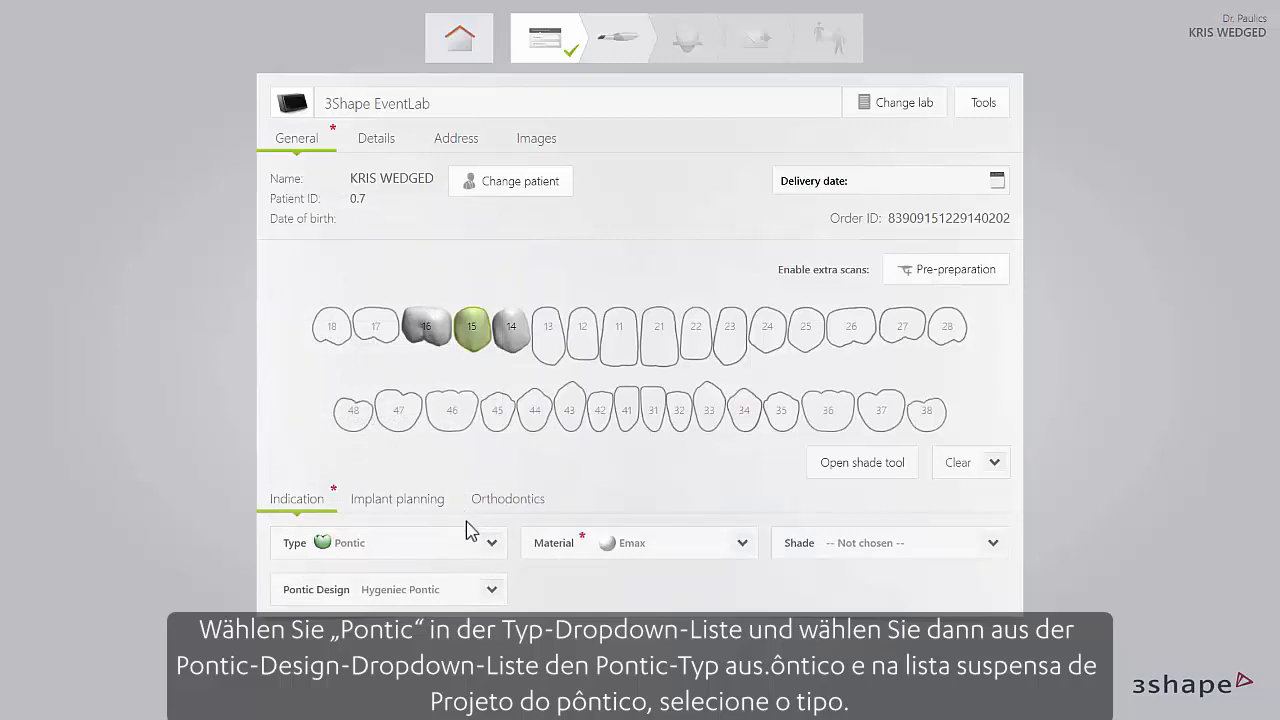
click(492, 590)
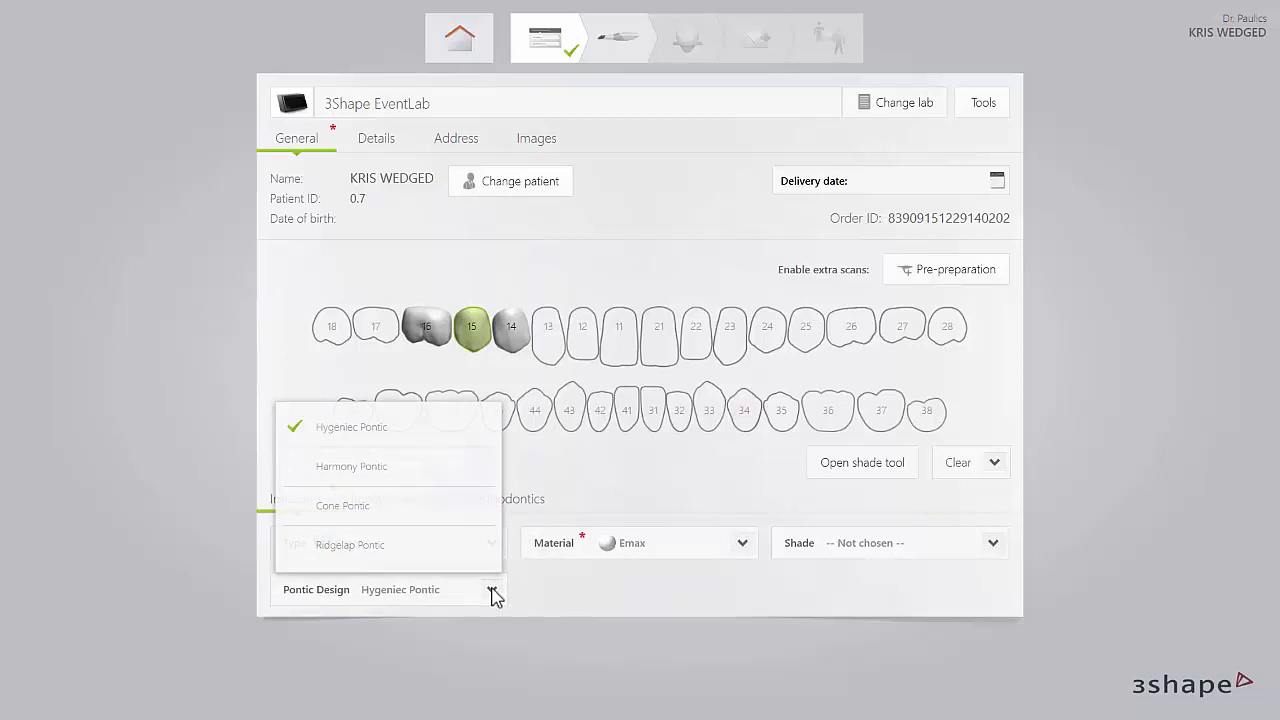
click(492, 591)
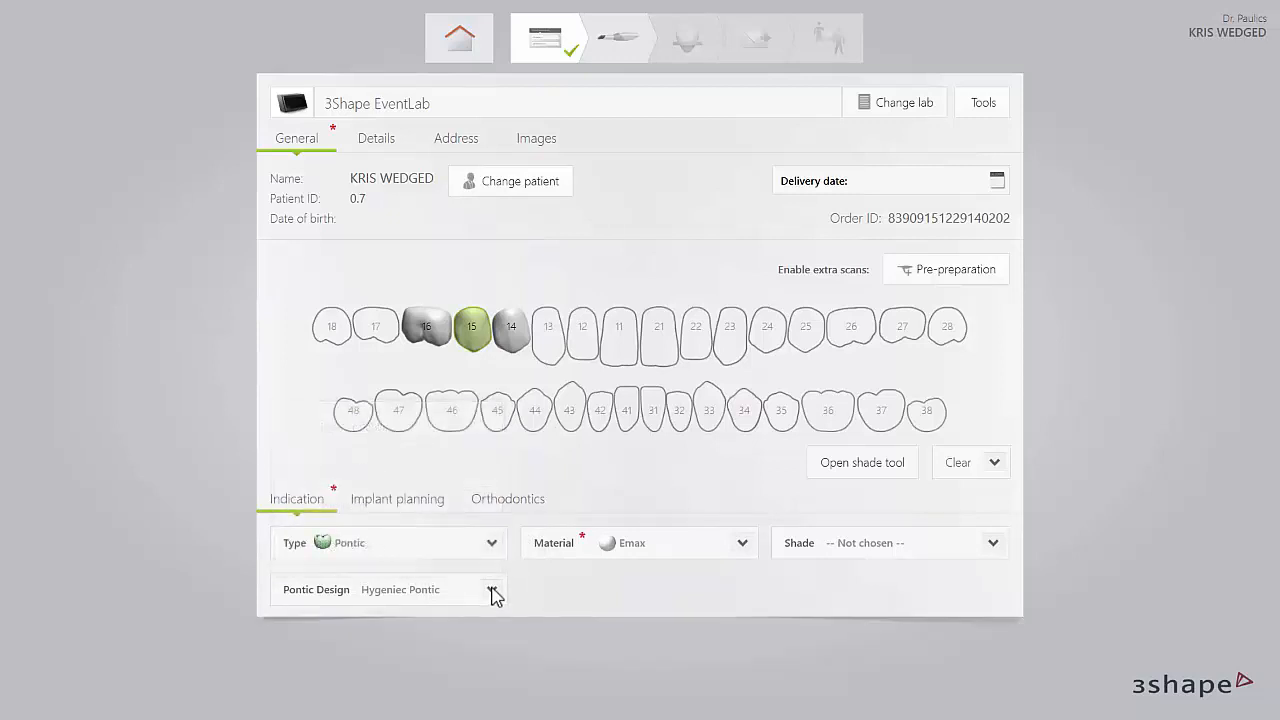
Step: Select teeth 14 to 16 together and set their bridge type to Connector
click(511, 330)
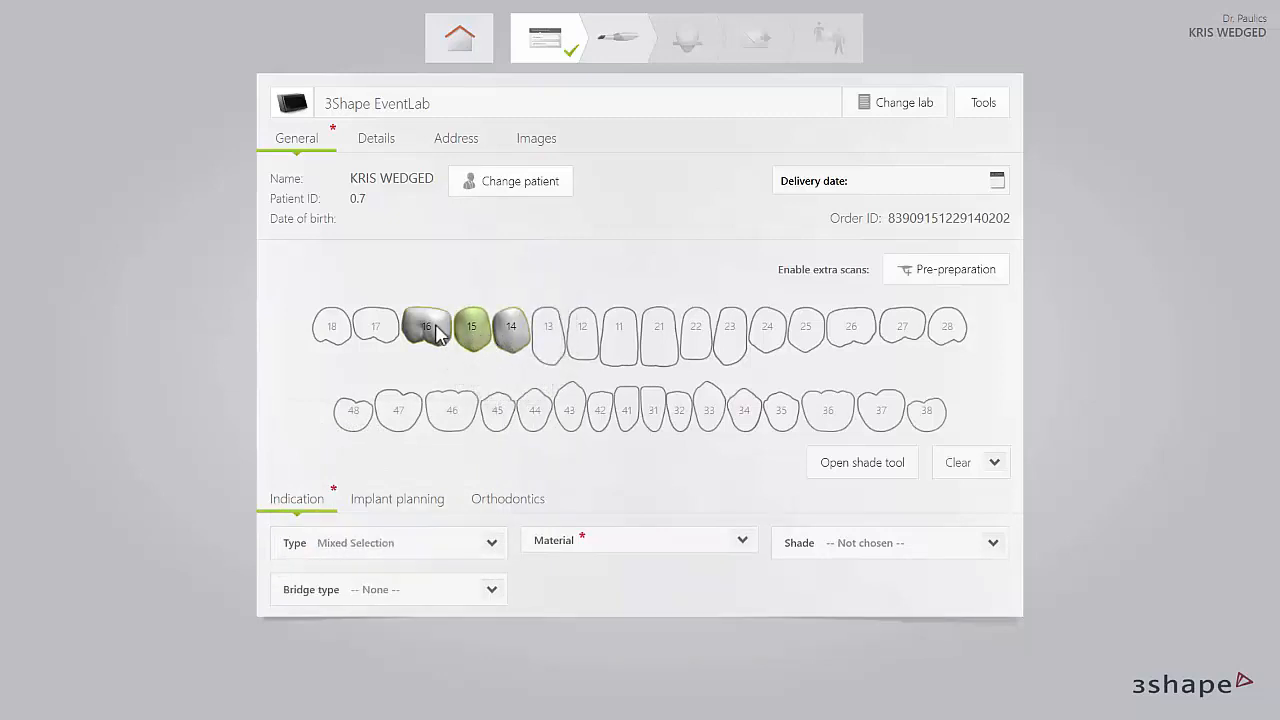
click(492, 590)
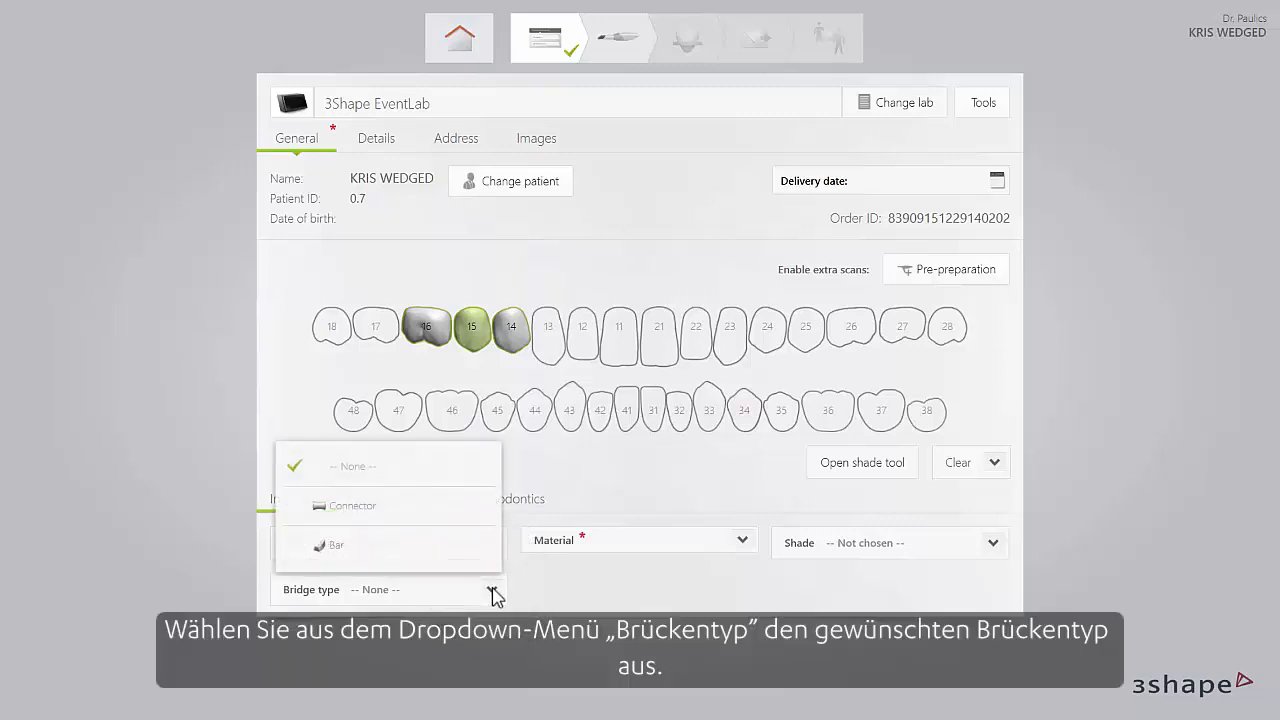
click(472, 507)
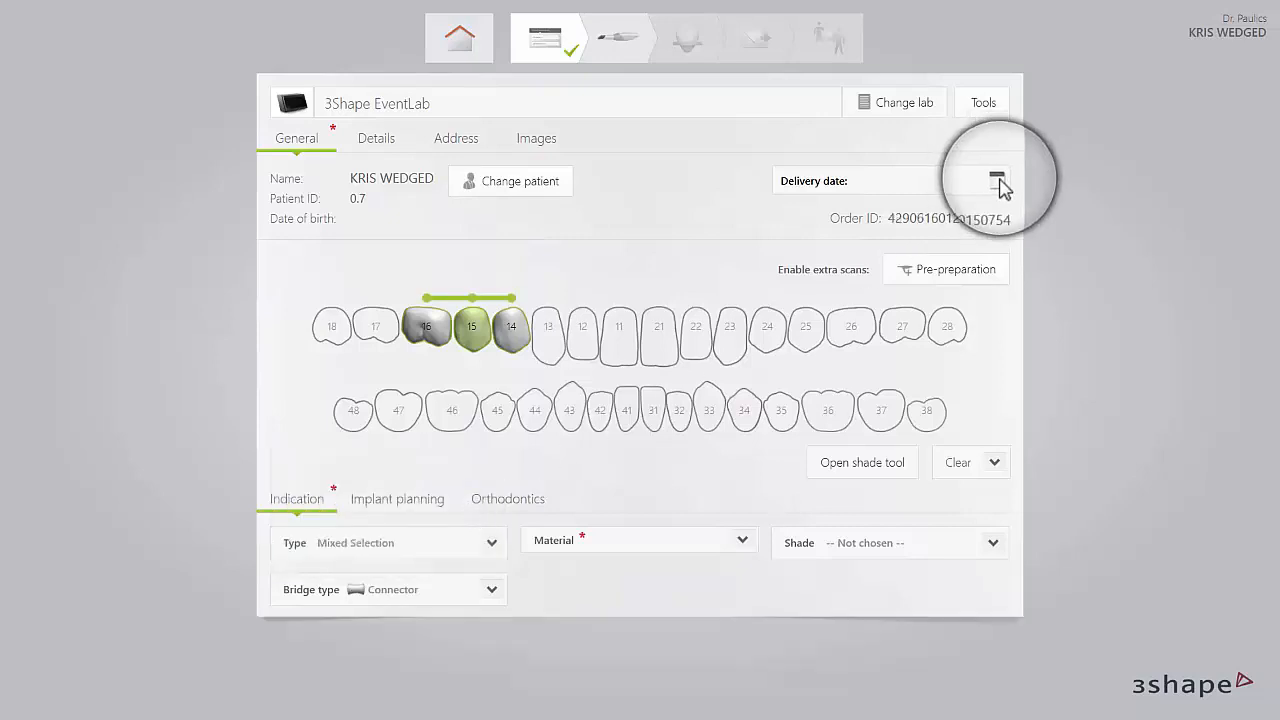
Step: Set the order's delivery date to 05-05-2016 at 13:45
click(998, 182)
click(530, 507)
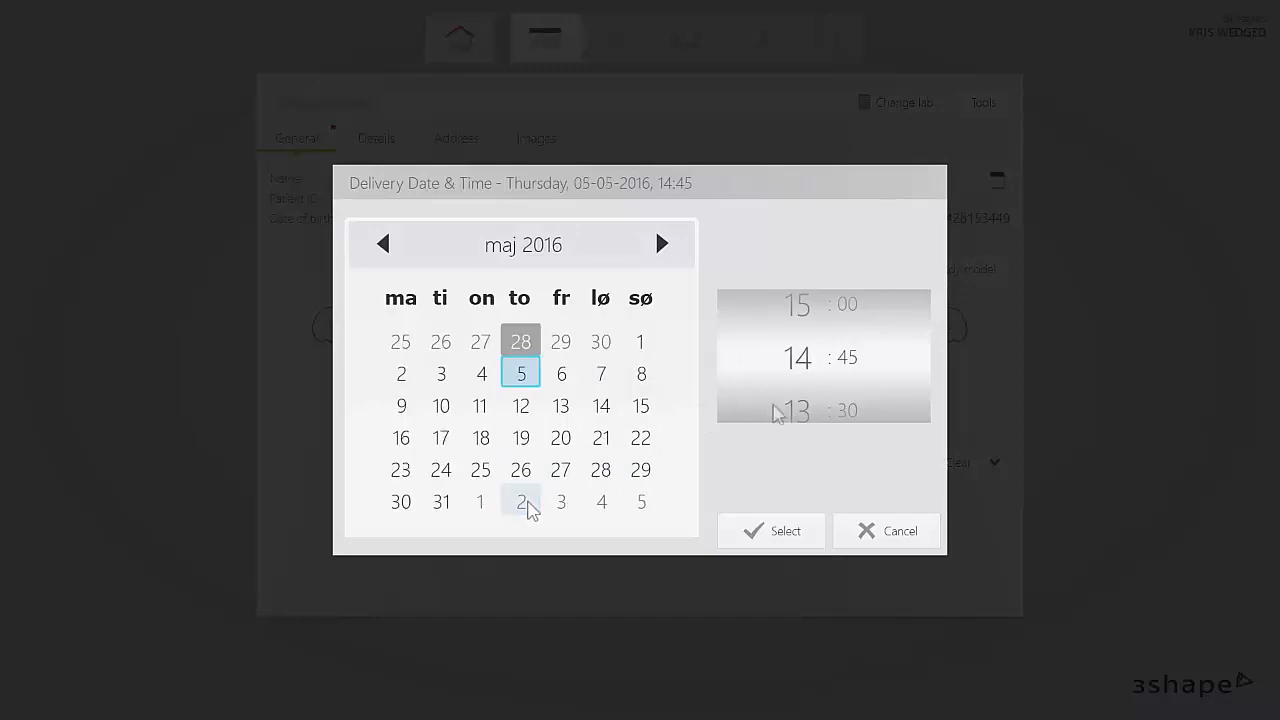
drag(789, 409, 797, 366)
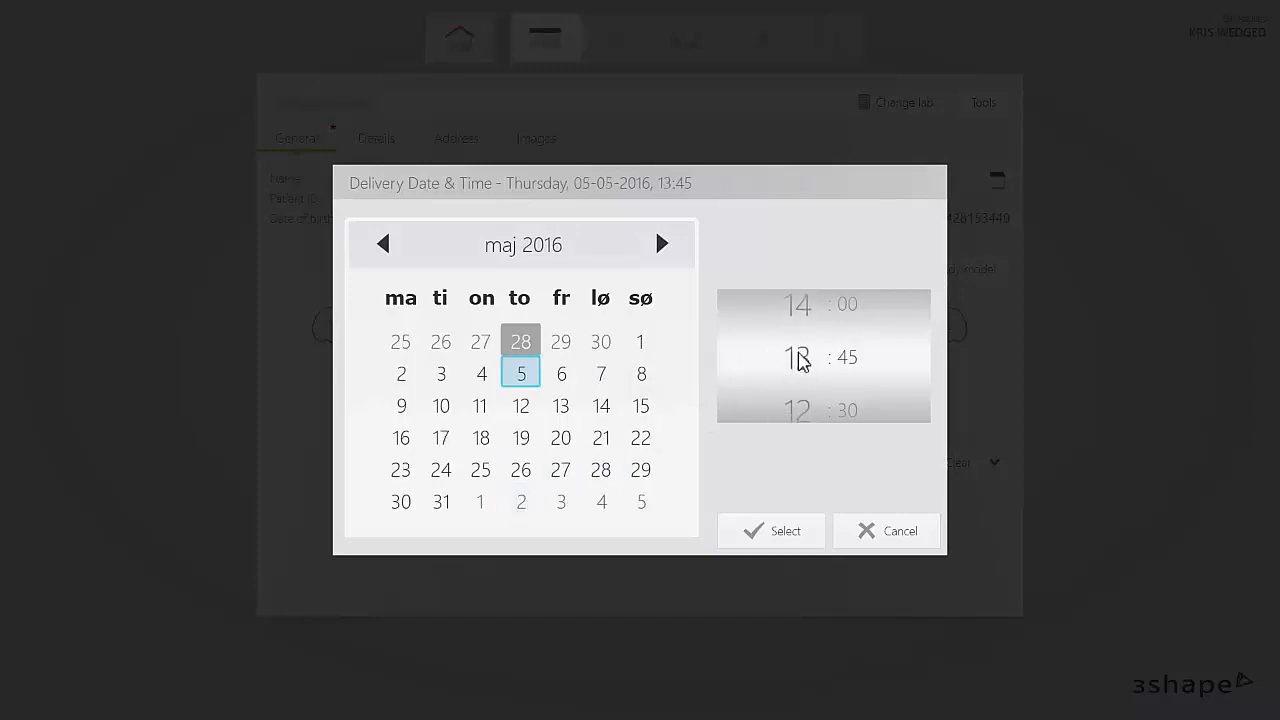
click(781, 532)
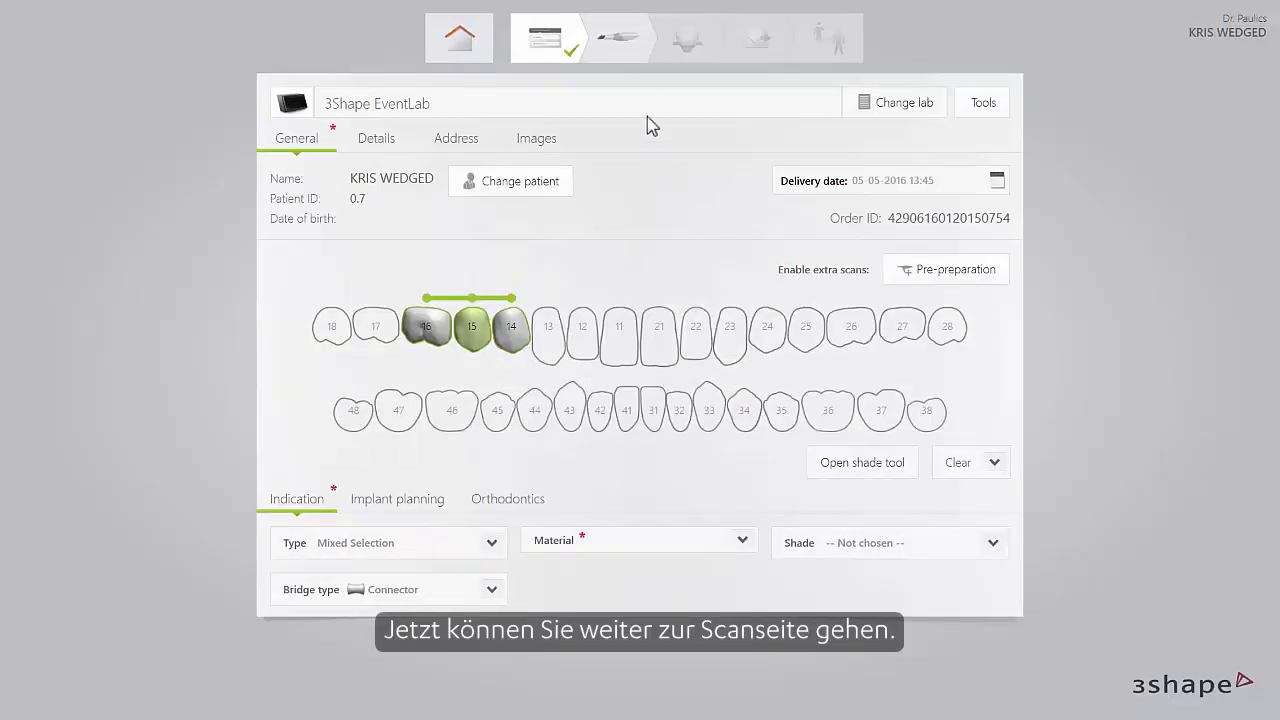
Step: Proceed to the scan stage and switch from the lower to the upper jaw scan
click(620, 42)
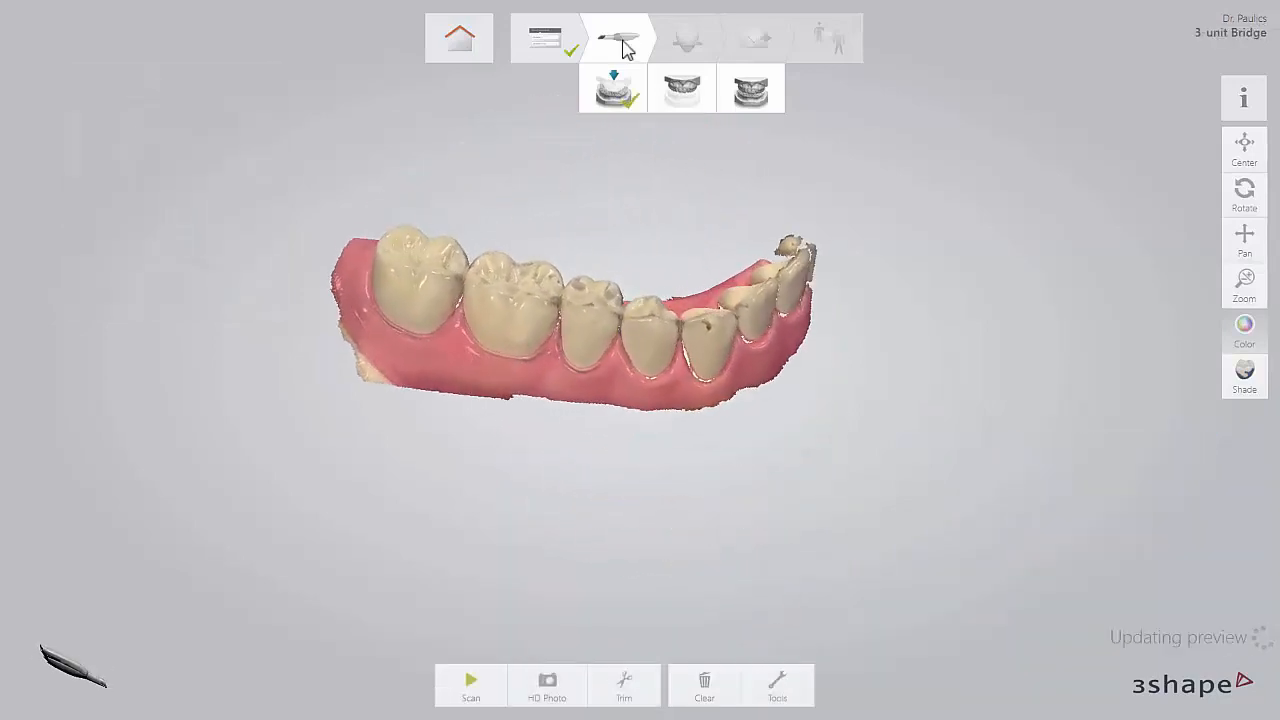
click(678, 90)
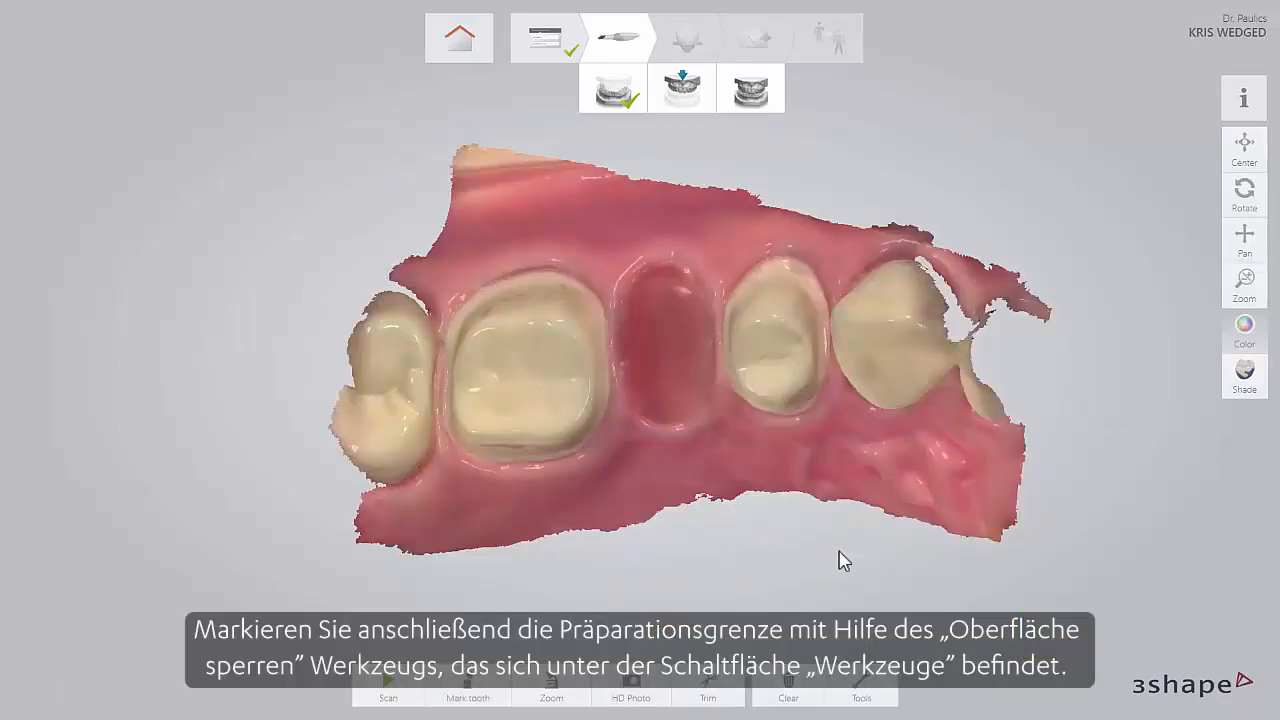
Step: Lock the surface around the preparation margins of teeth 16 and 14 on the upper jaw scan
click(860, 697)
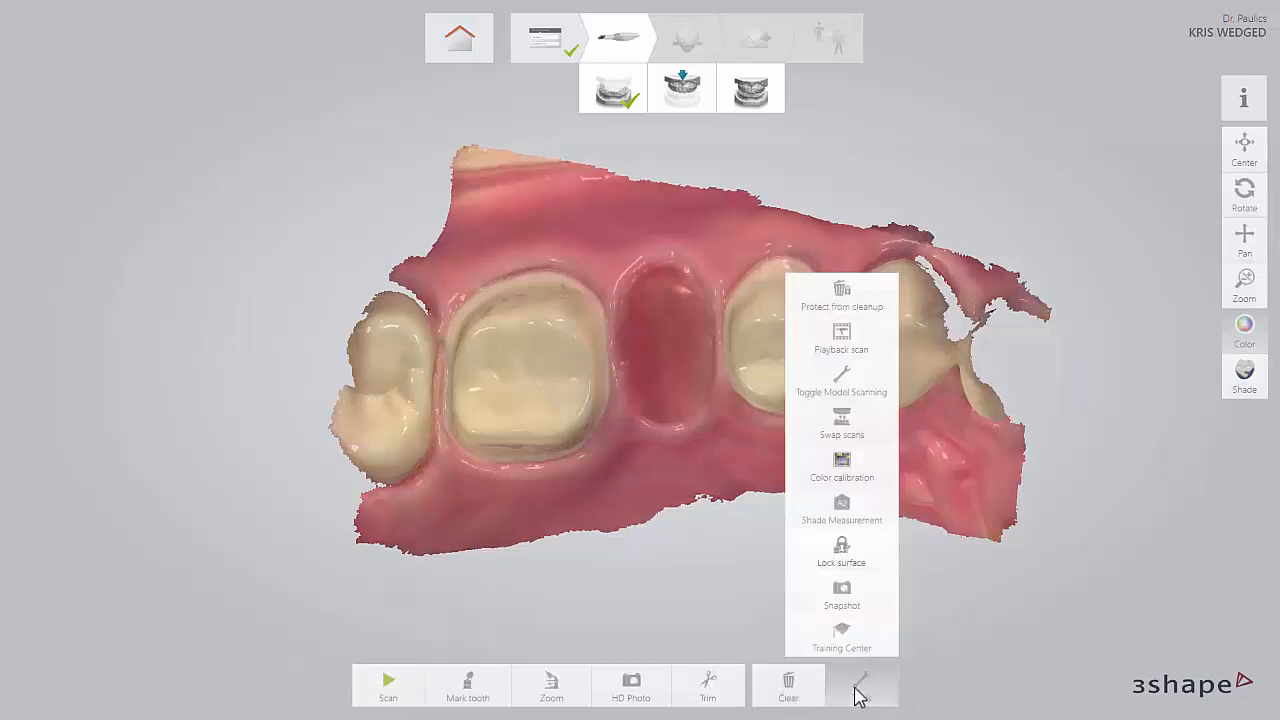
click(878, 563)
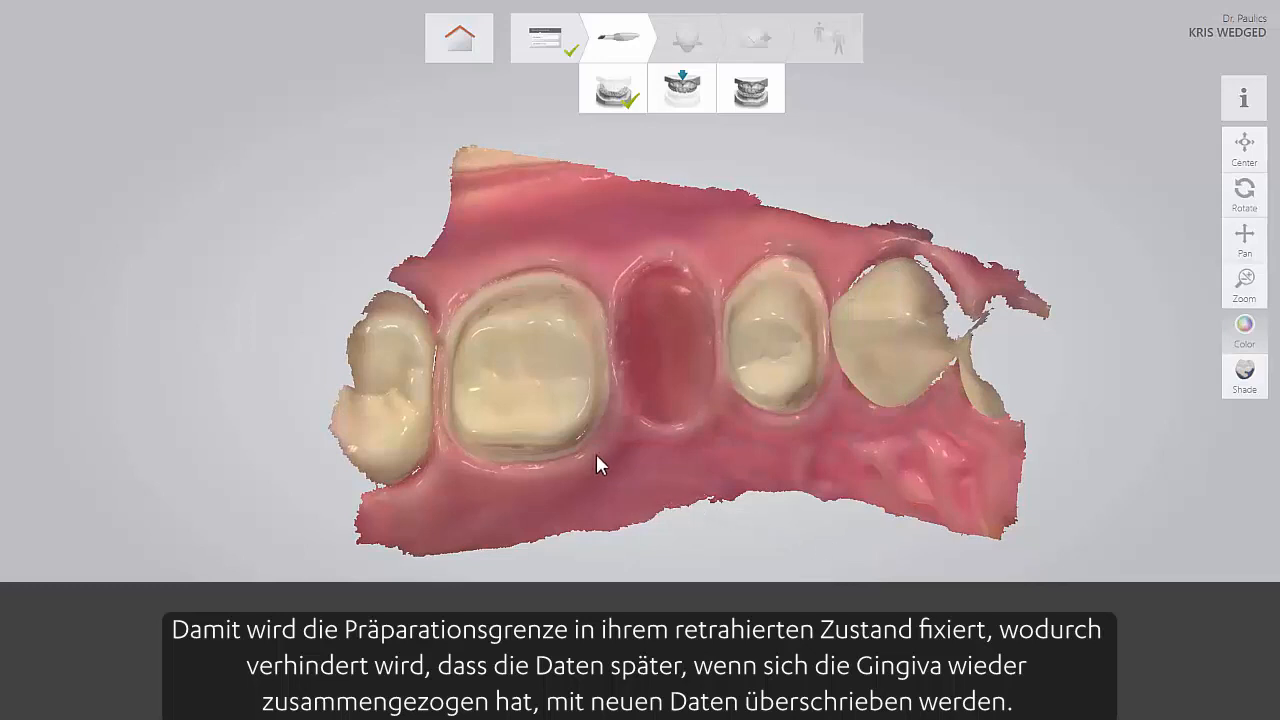
right_drag(596, 454, 599, 462)
mouse_move(628, 357)
mouse_down()
mouse_move(588, 306)
mouse_move(514, 320)
mouse_move(470, 358)
mouse_move(460, 415)
mouse_move(491, 493)
mouse_move(576, 492)
mouse_move(604, 470)
mouse_up()
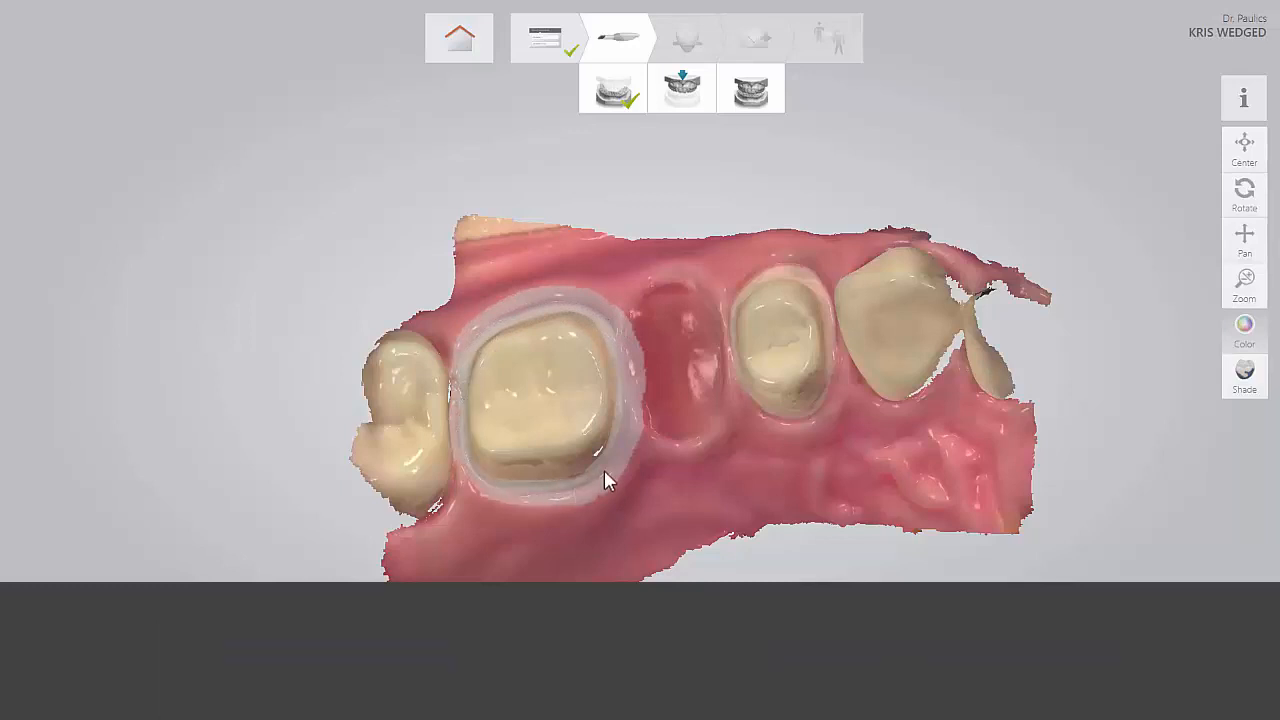
drag(752, 416, 826, 405)
mouse_move(836, 332)
mouse_down()
mouse_move(805, 262)
mouse_move(749, 289)
mouse_move(730, 315)
mouse_move(735, 360)
mouse_up()
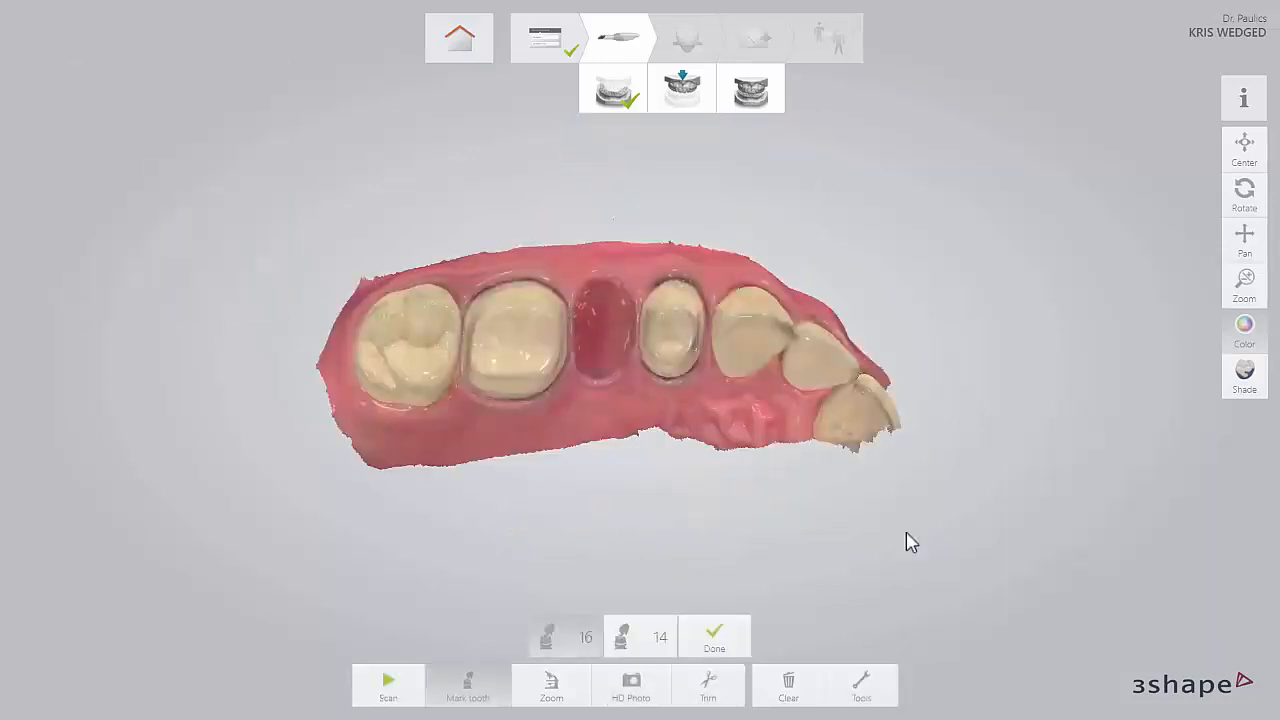
Step: Trim the scan data around the margins of preparations 16 and 14 with the 2 mm brush
click(712, 686)
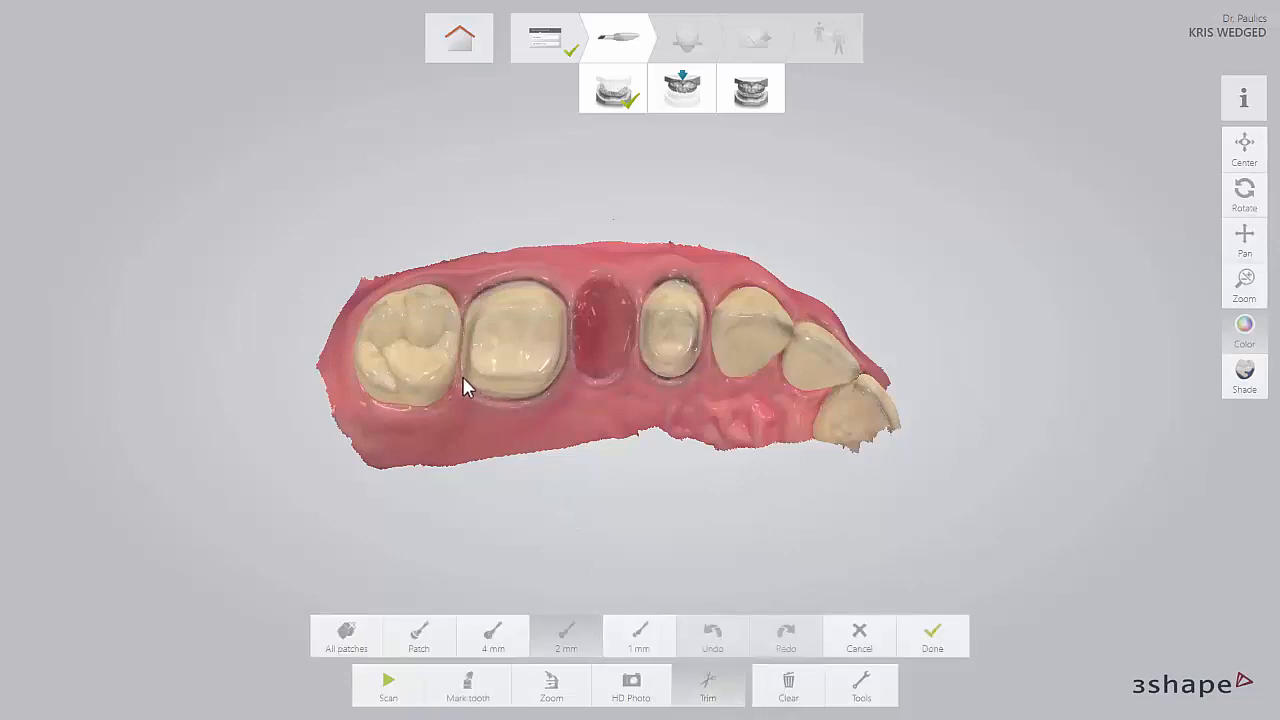
mouse_move(462, 376)
mouse_down()
mouse_move(495, 393)
mouse_move(554, 377)
mouse_up()
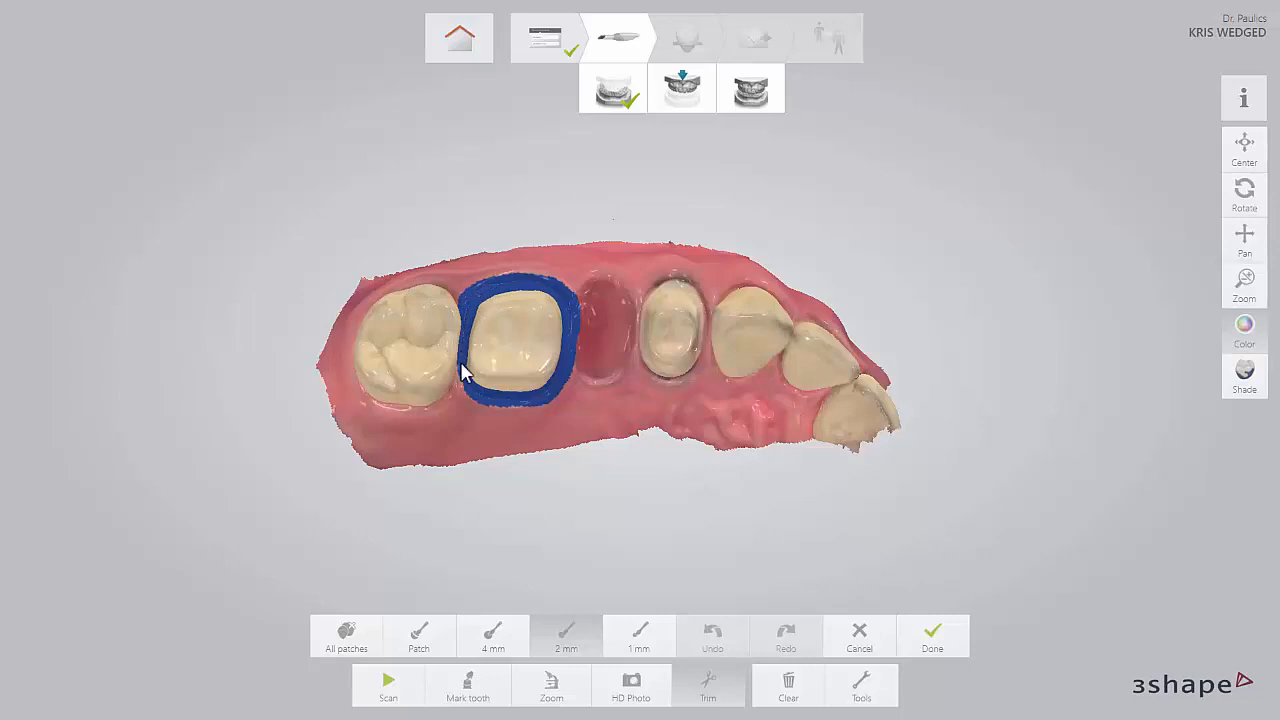
drag(462, 372, 466, 380)
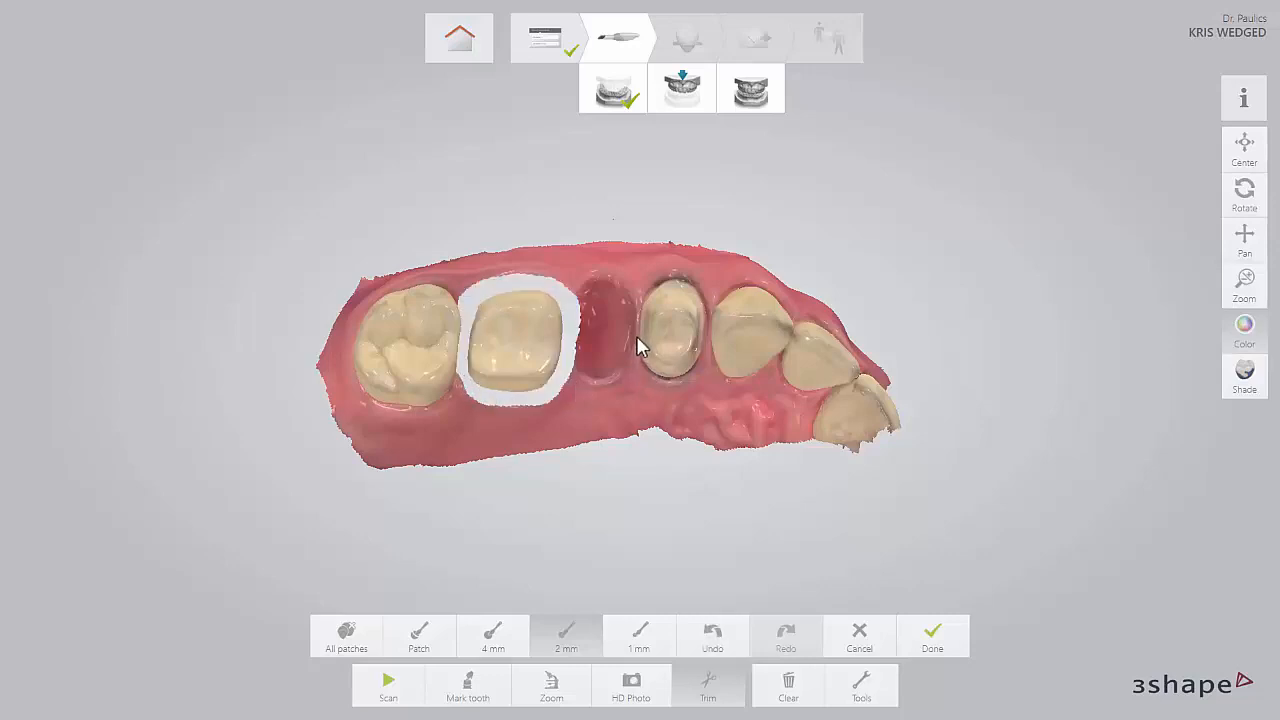
mouse_move(636, 337)
mouse_down()
mouse_move(640, 364)
mouse_move(671, 383)
mouse_up()
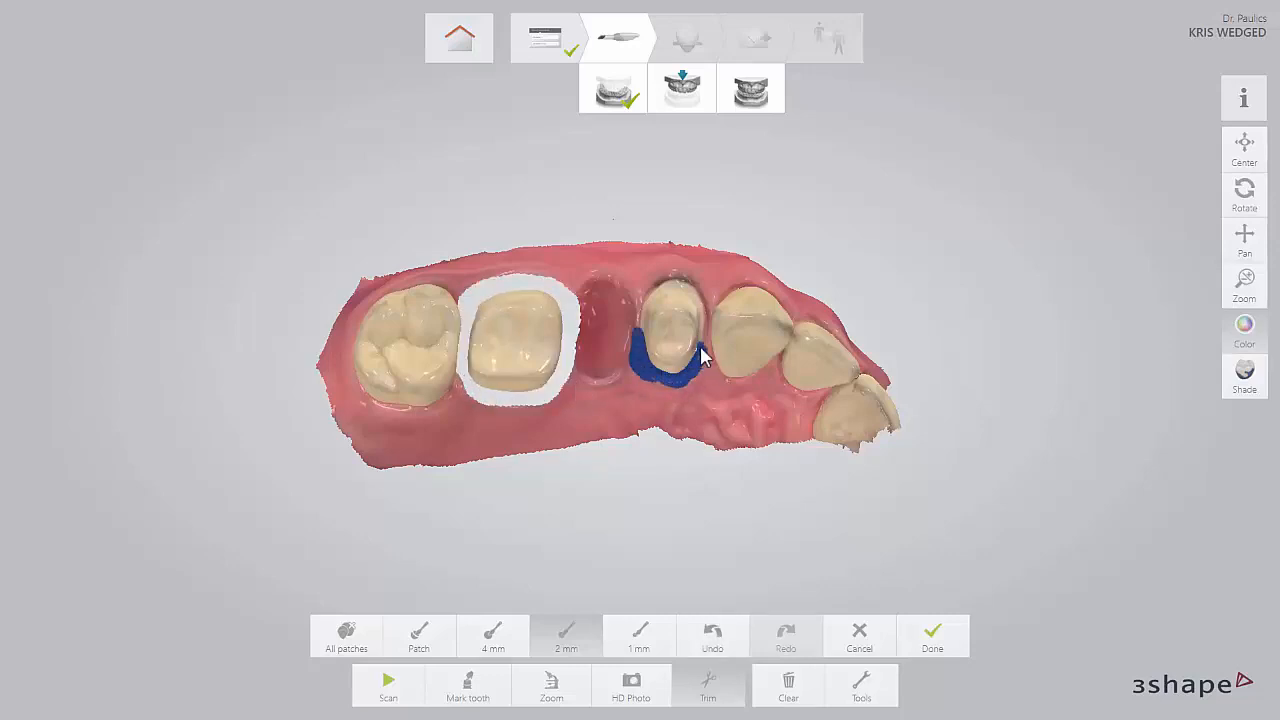
drag(641, 305, 637, 338)
right_drag(701, 357, 700, 358)
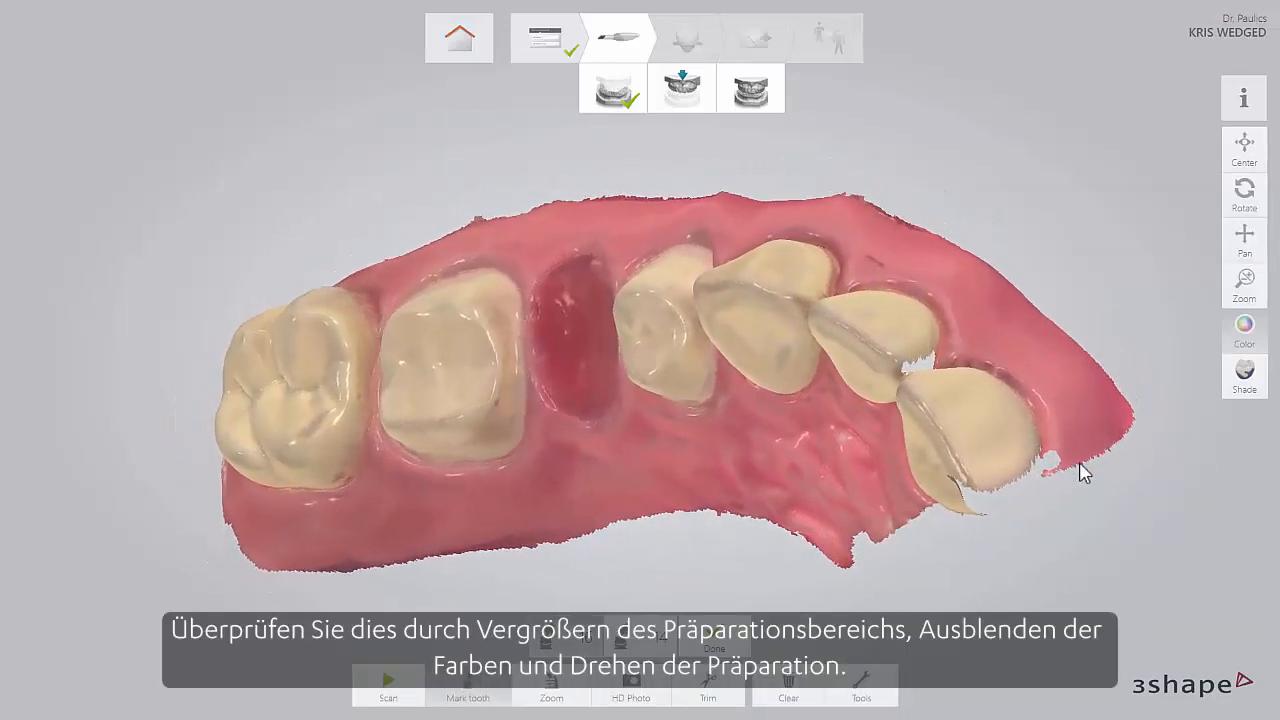
Step: Toggle the scan's colour display to inspect the preparation areas on the upper jaw
click(1236, 340)
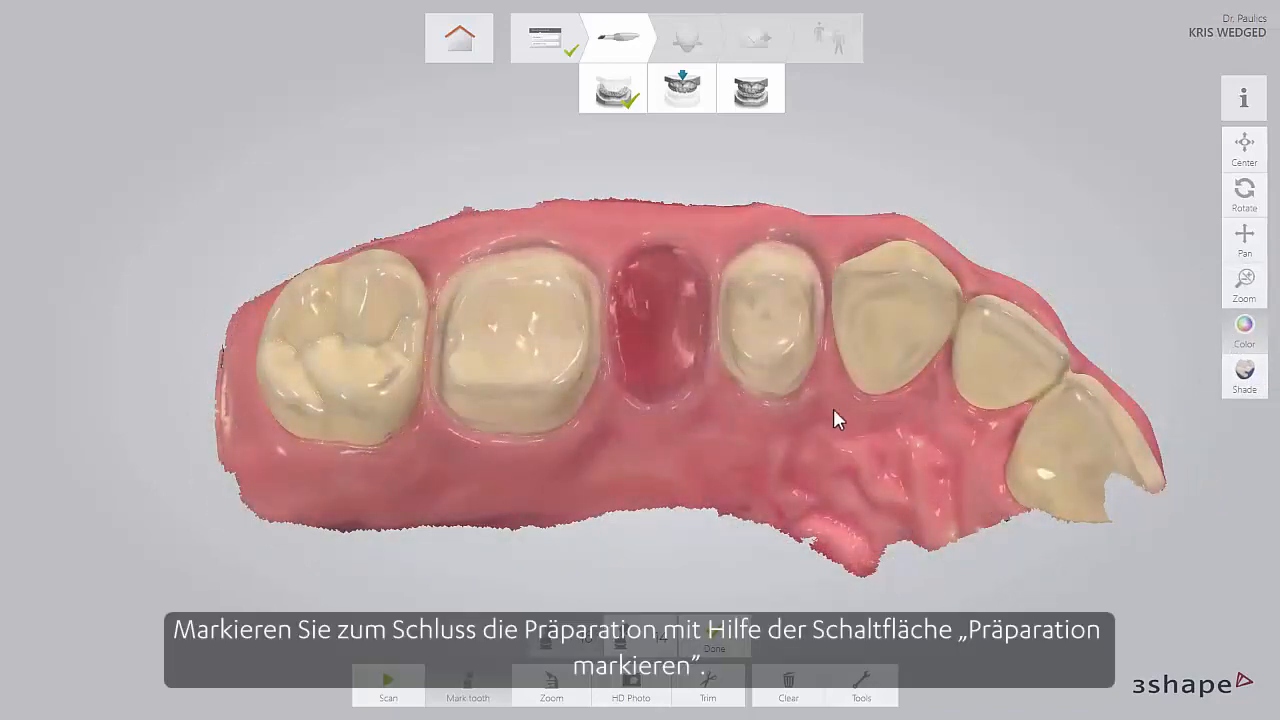
Step: Mark the preparations of teeth 16 and 14 on the upper jaw scan and open the additional scan tools
click(513, 343)
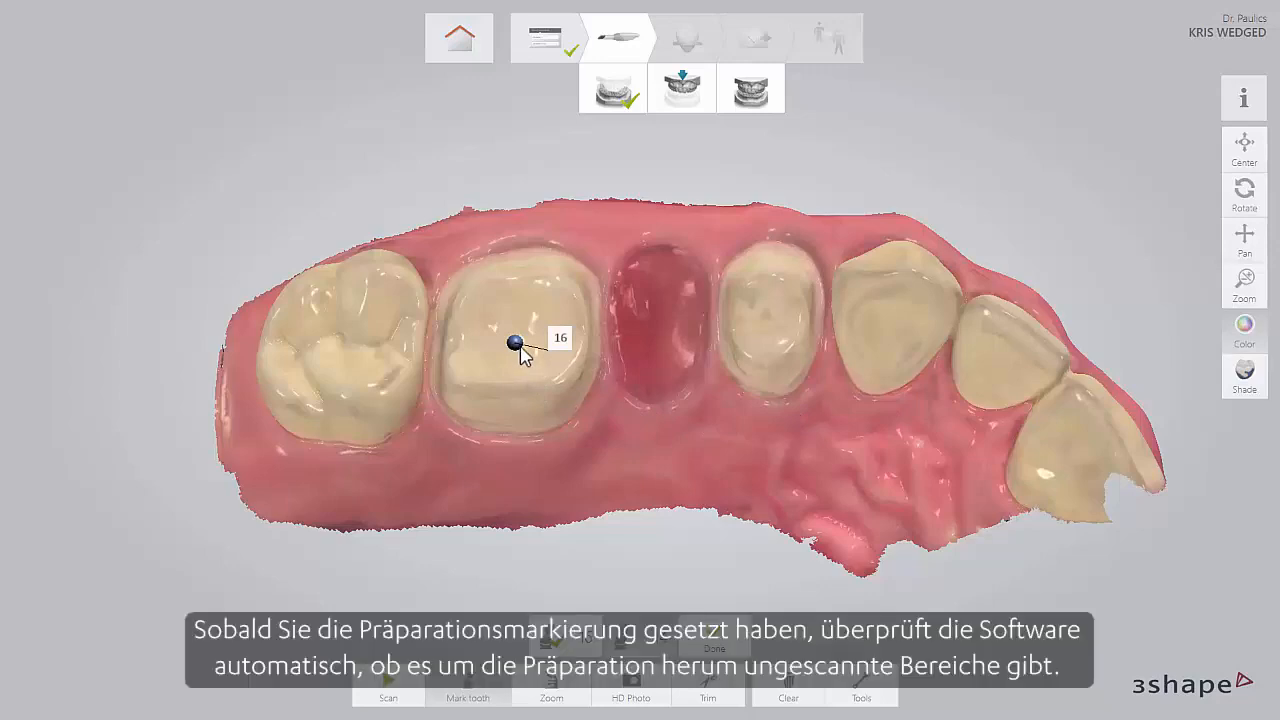
click(762, 325)
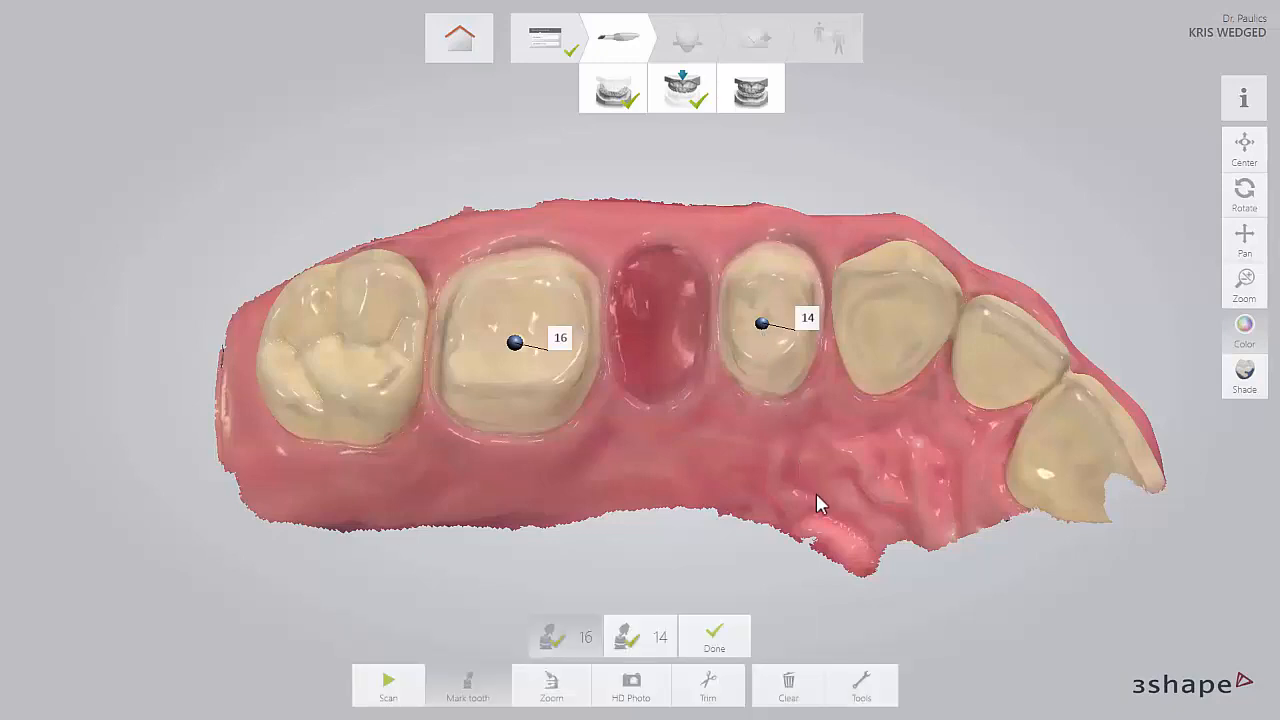
click(858, 690)
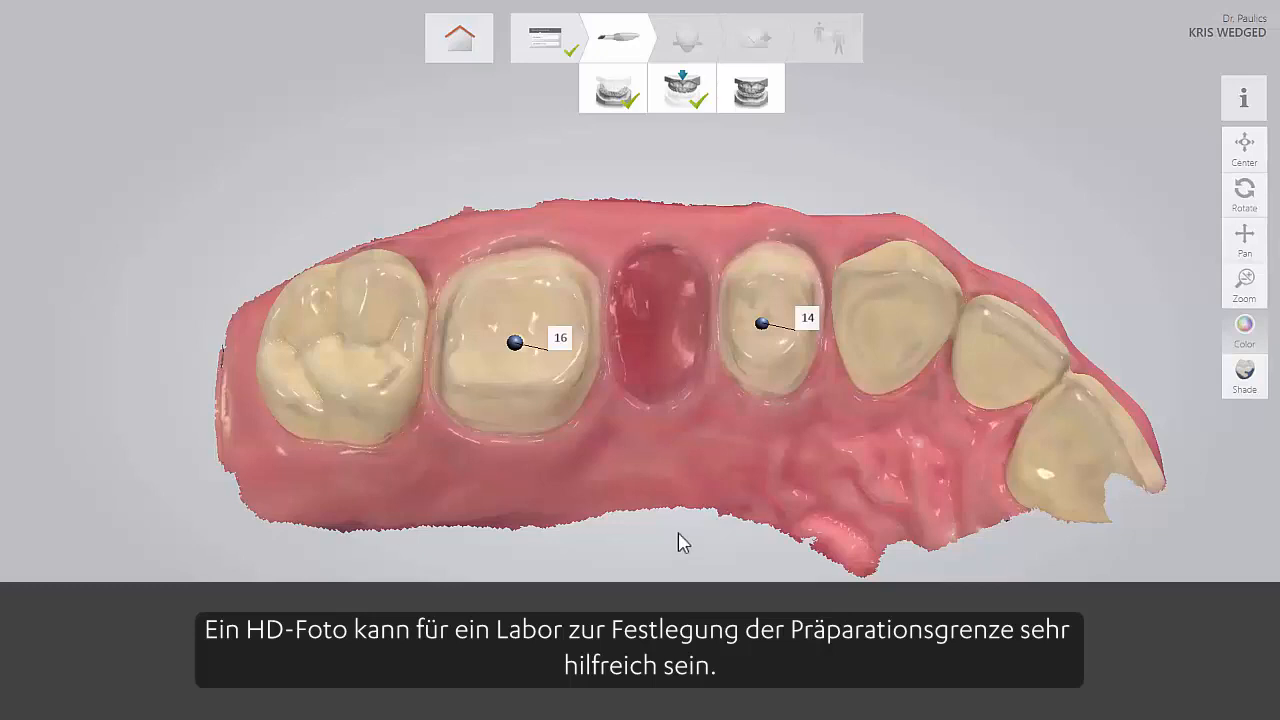
Step: Proceed through the bite scan to the validation stage and check the clearance between the upper and lower jaws
click(757, 108)
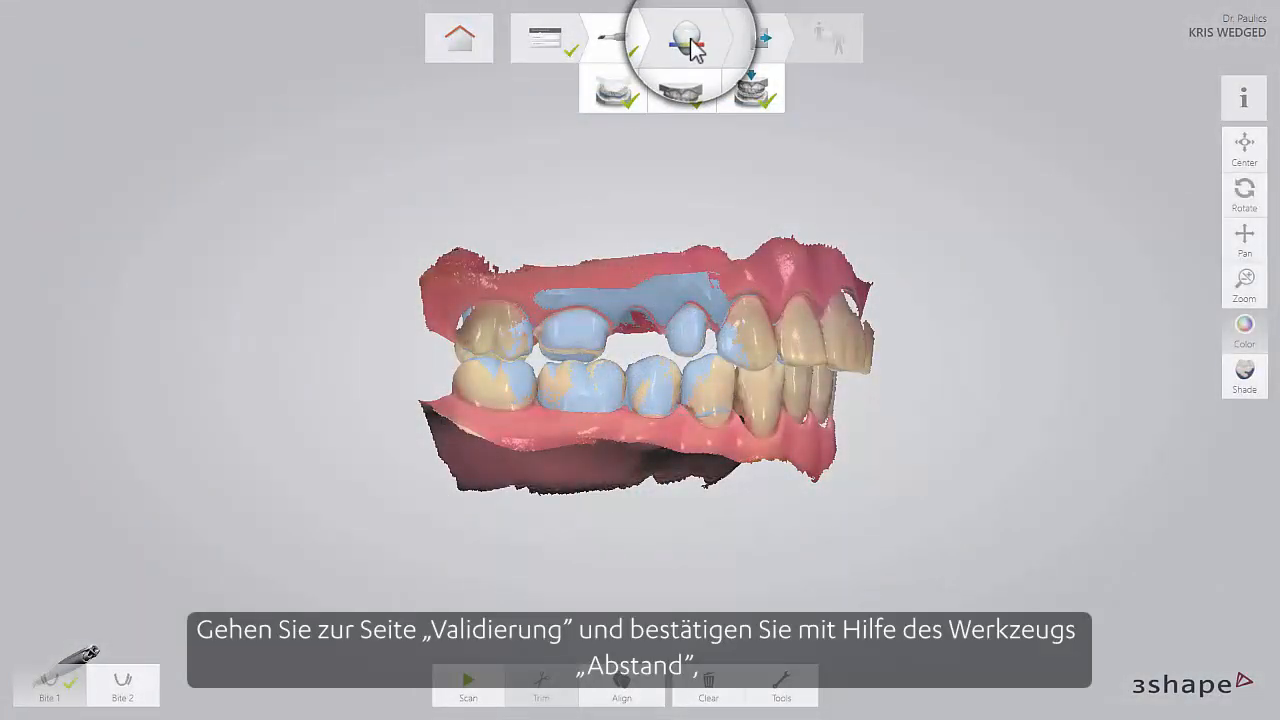
click(690, 42)
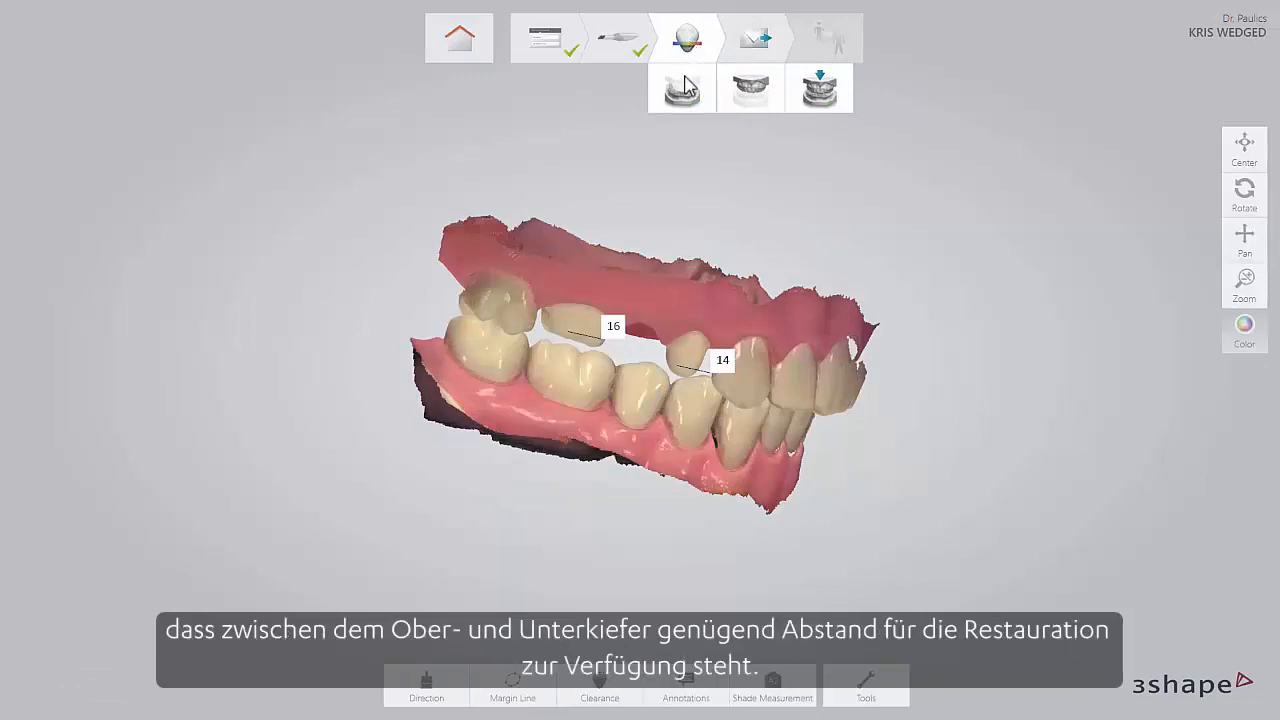
click(599, 686)
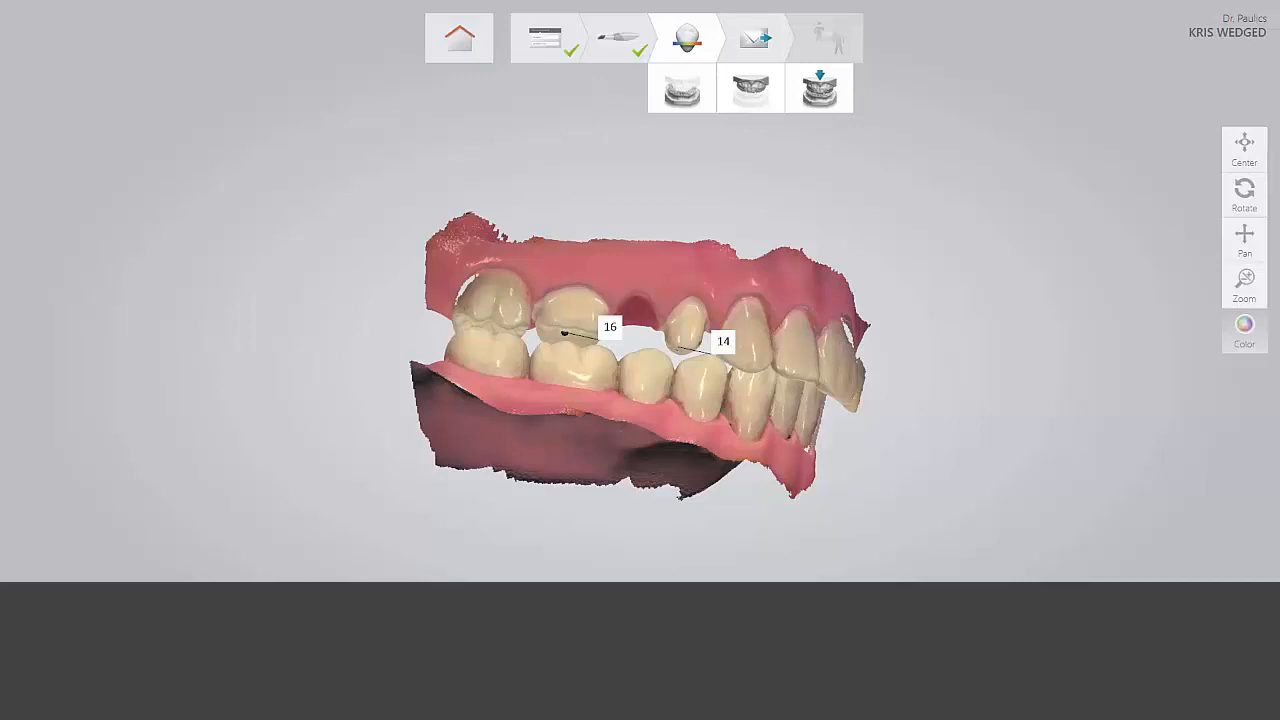
Step: Send the three-unit bridge order to the lab and open the lab communication stage
click(755, 42)
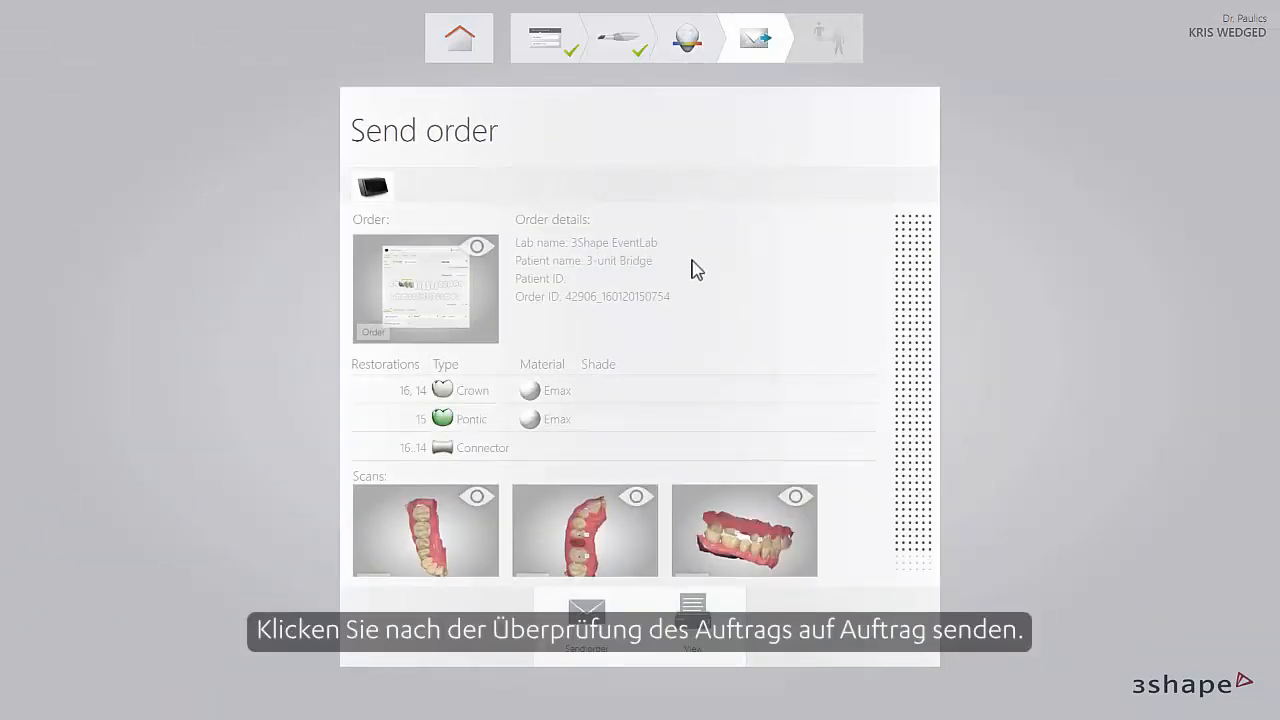
click(588, 638)
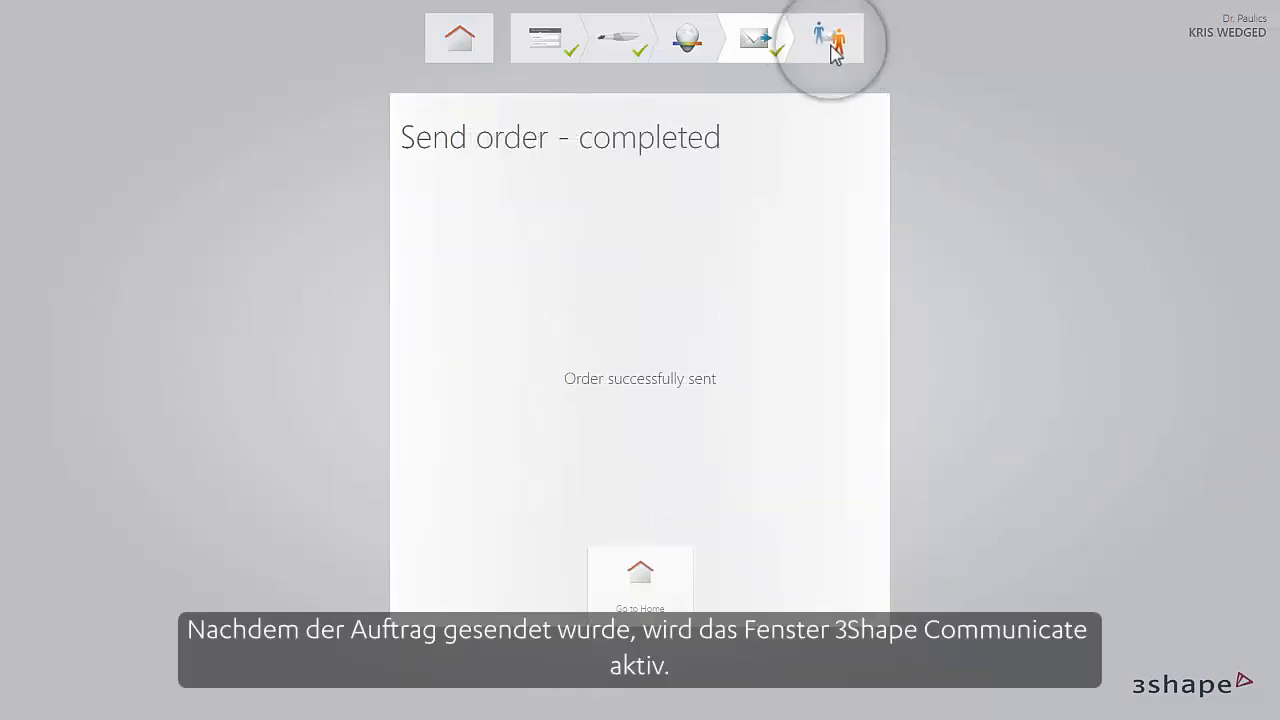
click(832, 46)
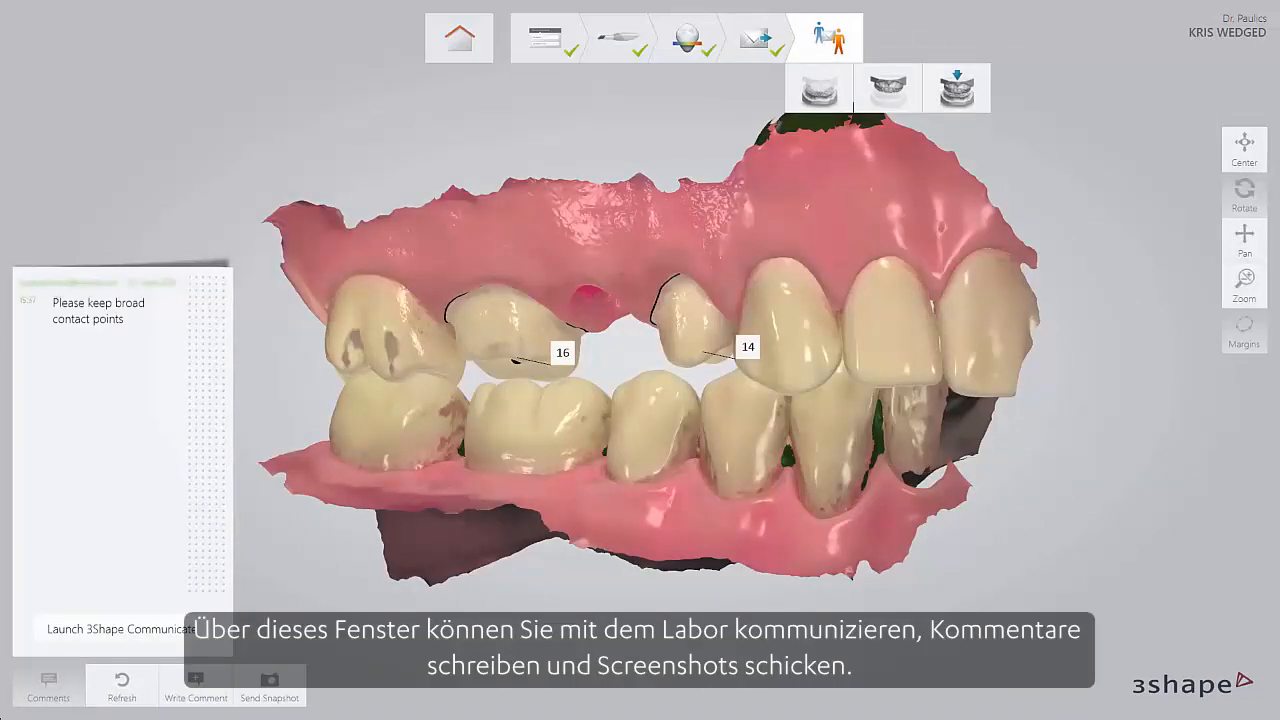